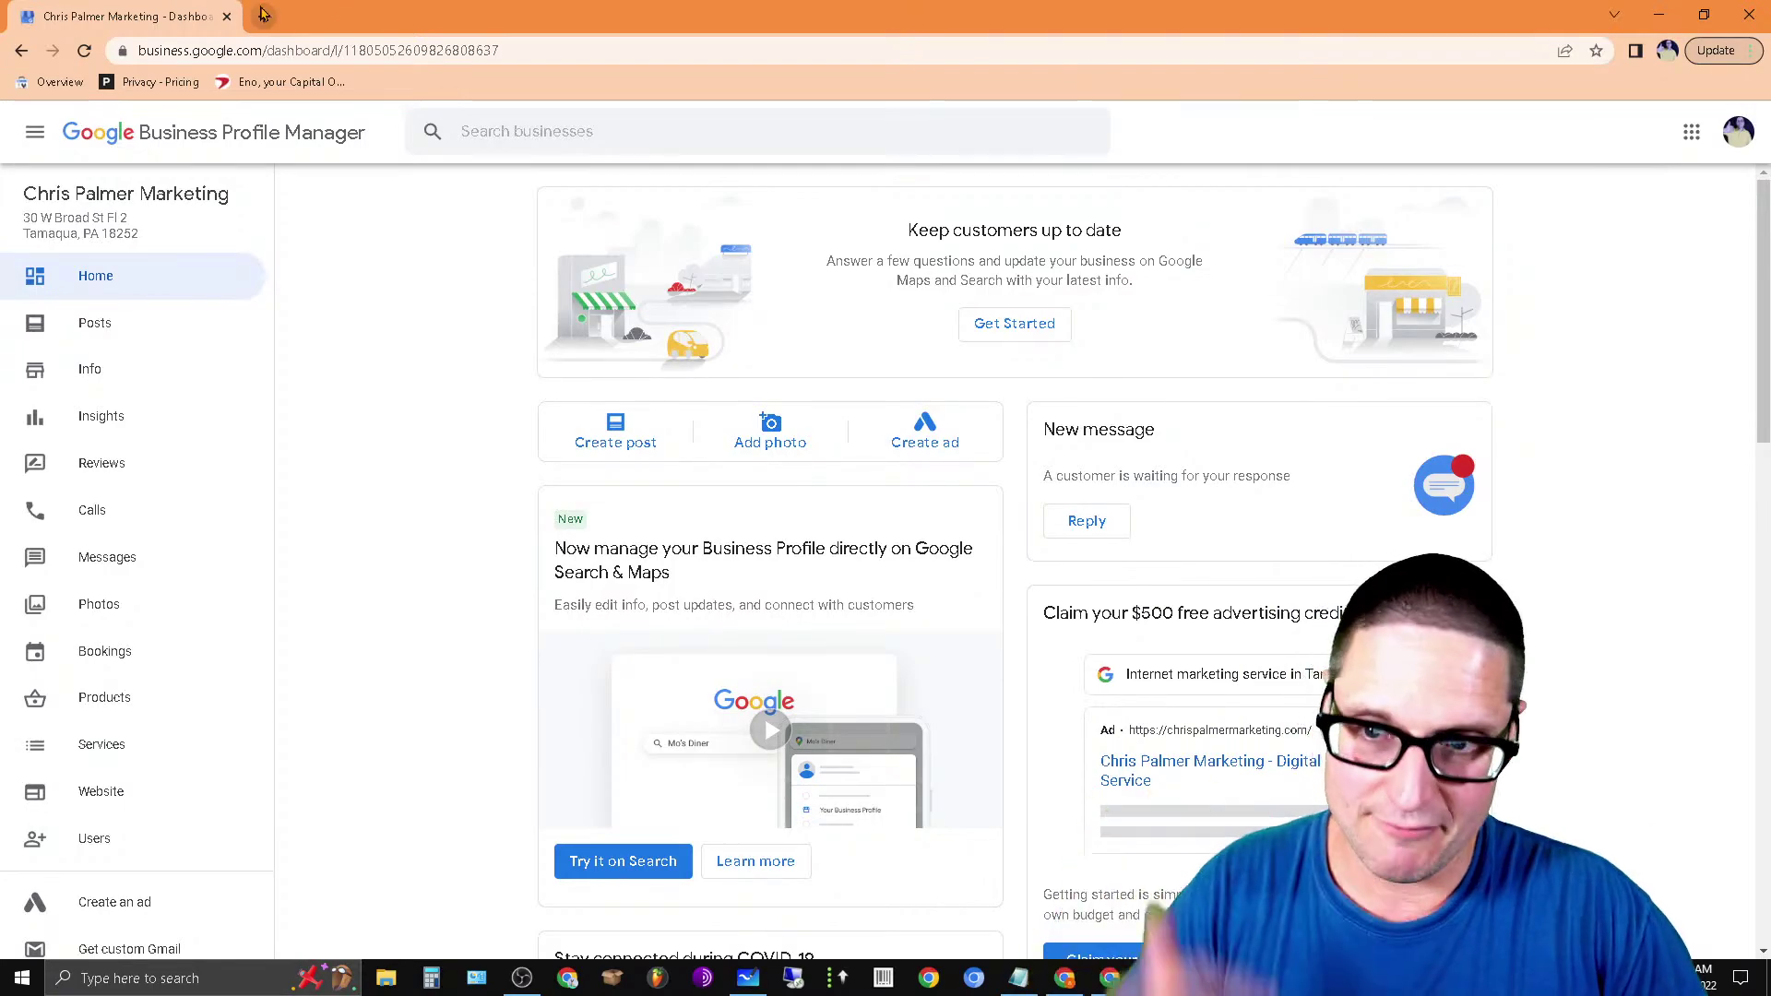
Step: Search Google for "google business profile management services near tamaqua" and view the Marketing Management Solutions listing in the Maps results
{"action": "left_click", "coordinate": [1164, 980]}
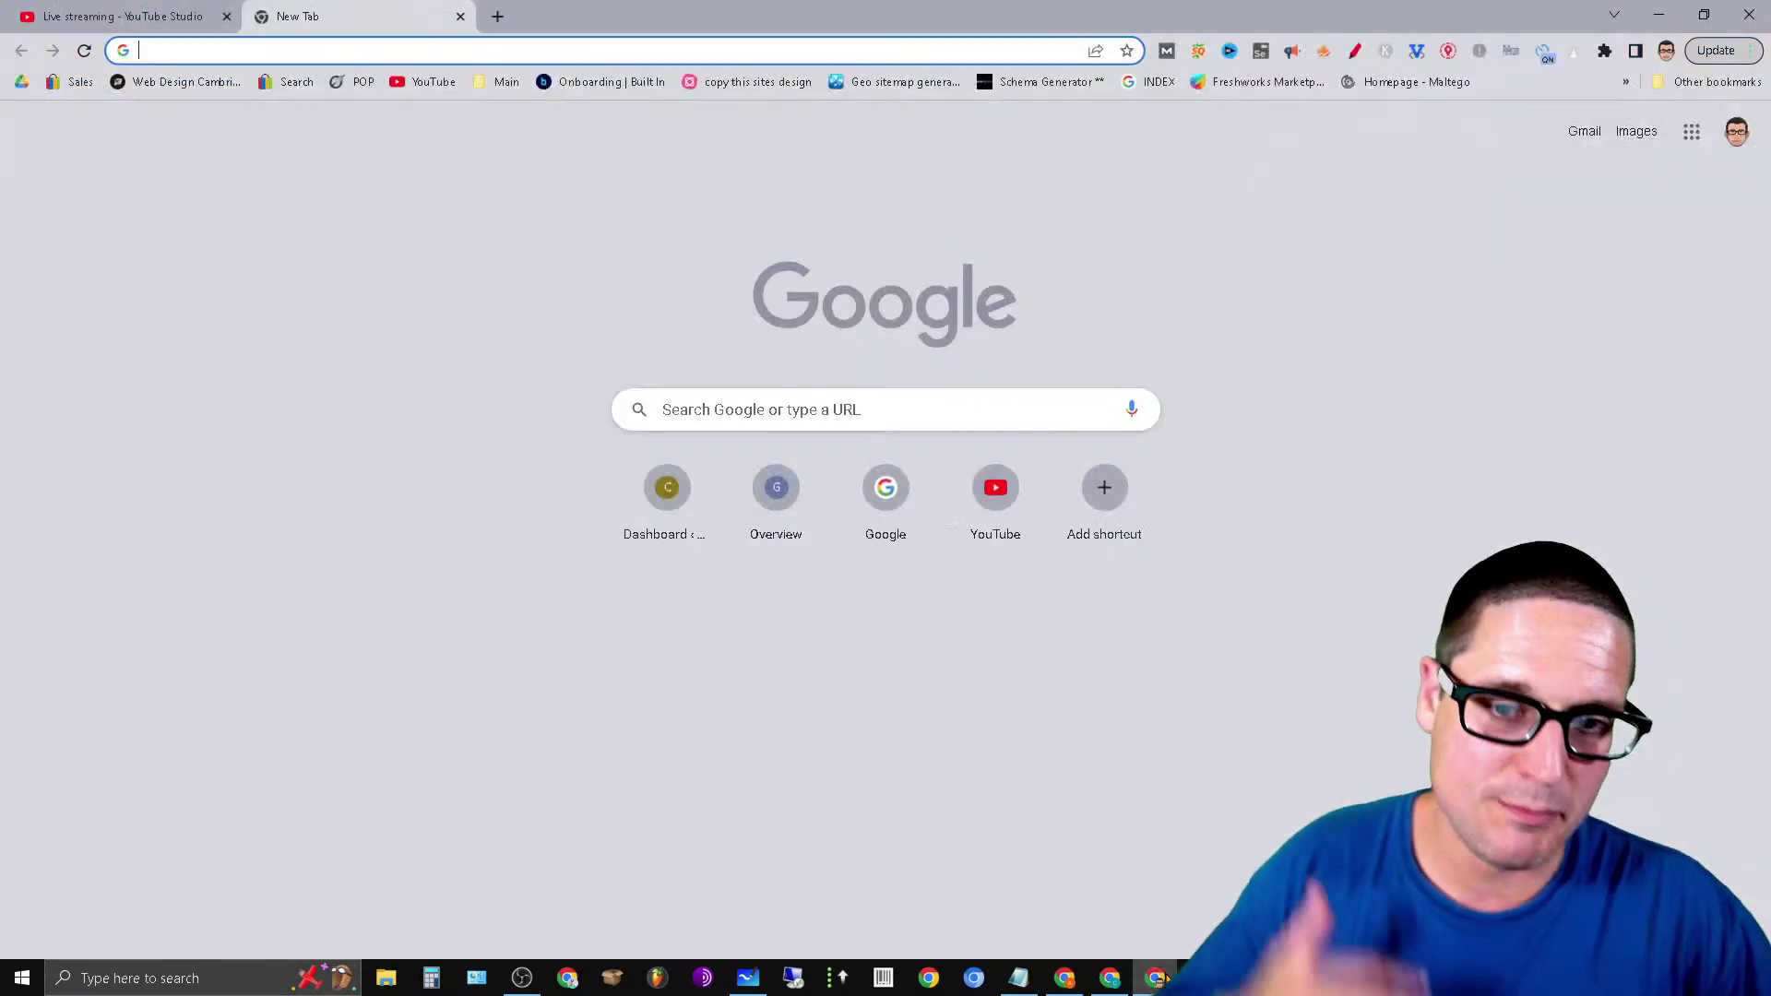
{"action": "left_click", "coordinate": [784, 407]}
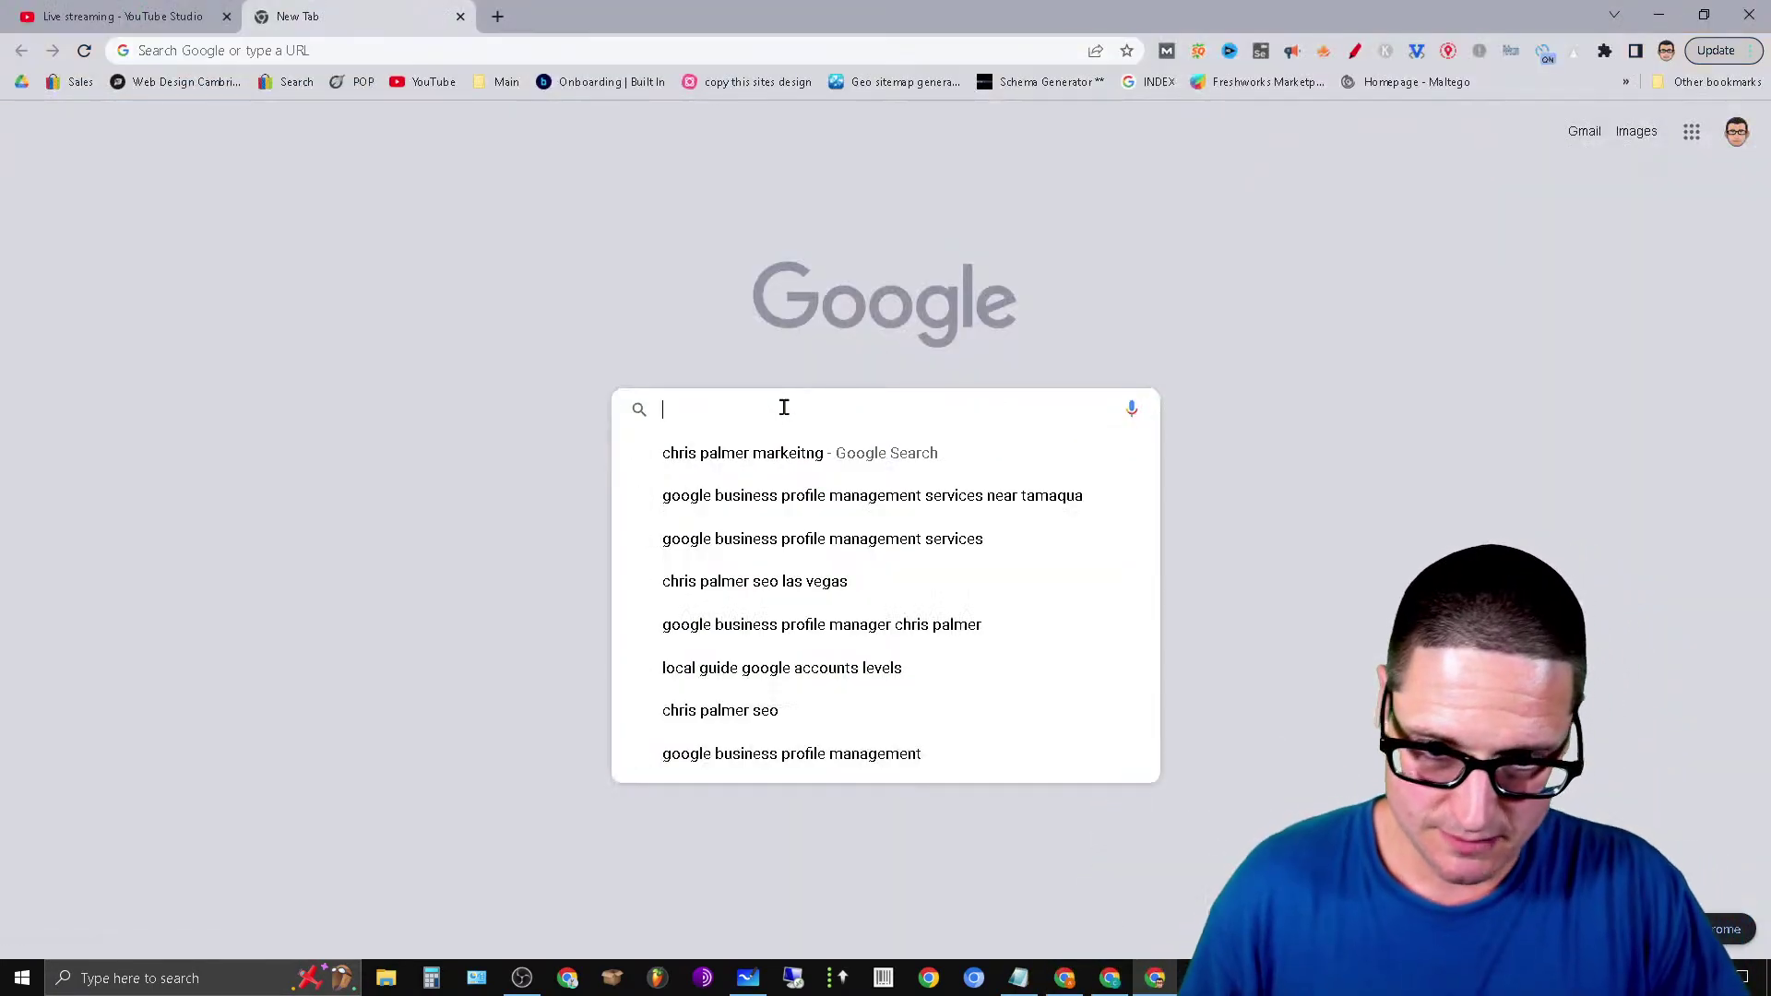
{"action": "left_click", "coordinate": [732, 494]}
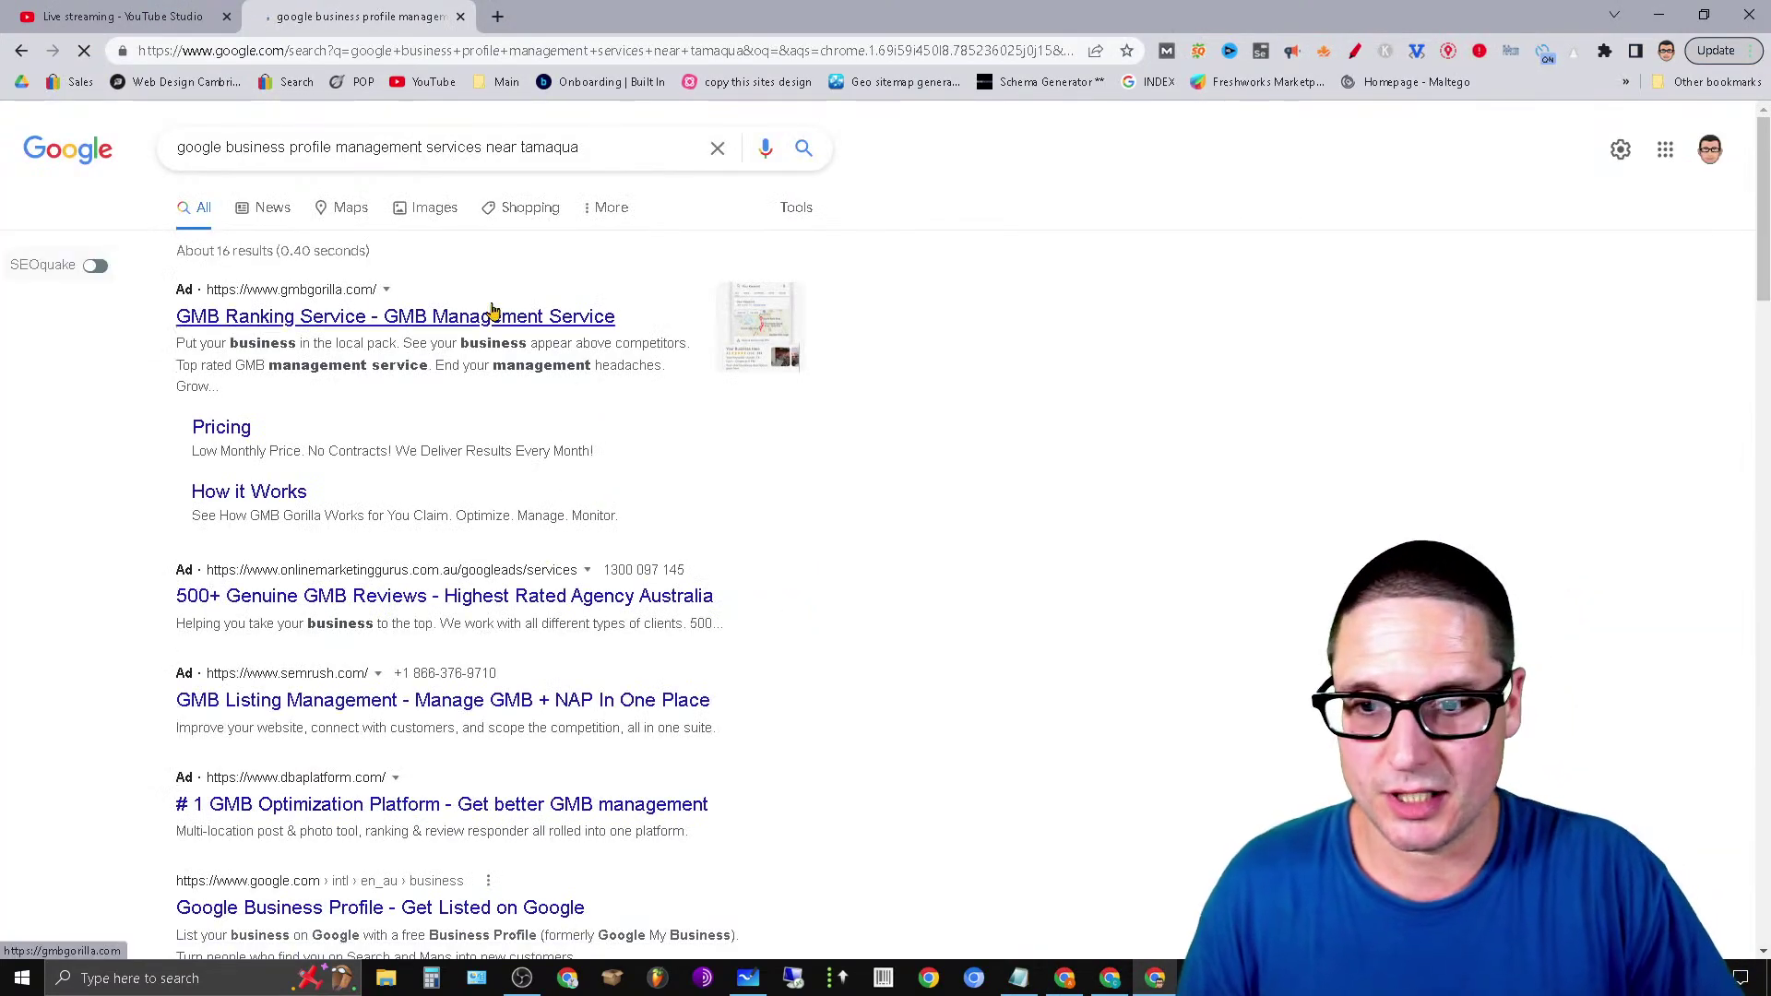
{"action": "left_click", "coordinate": [347, 224]}
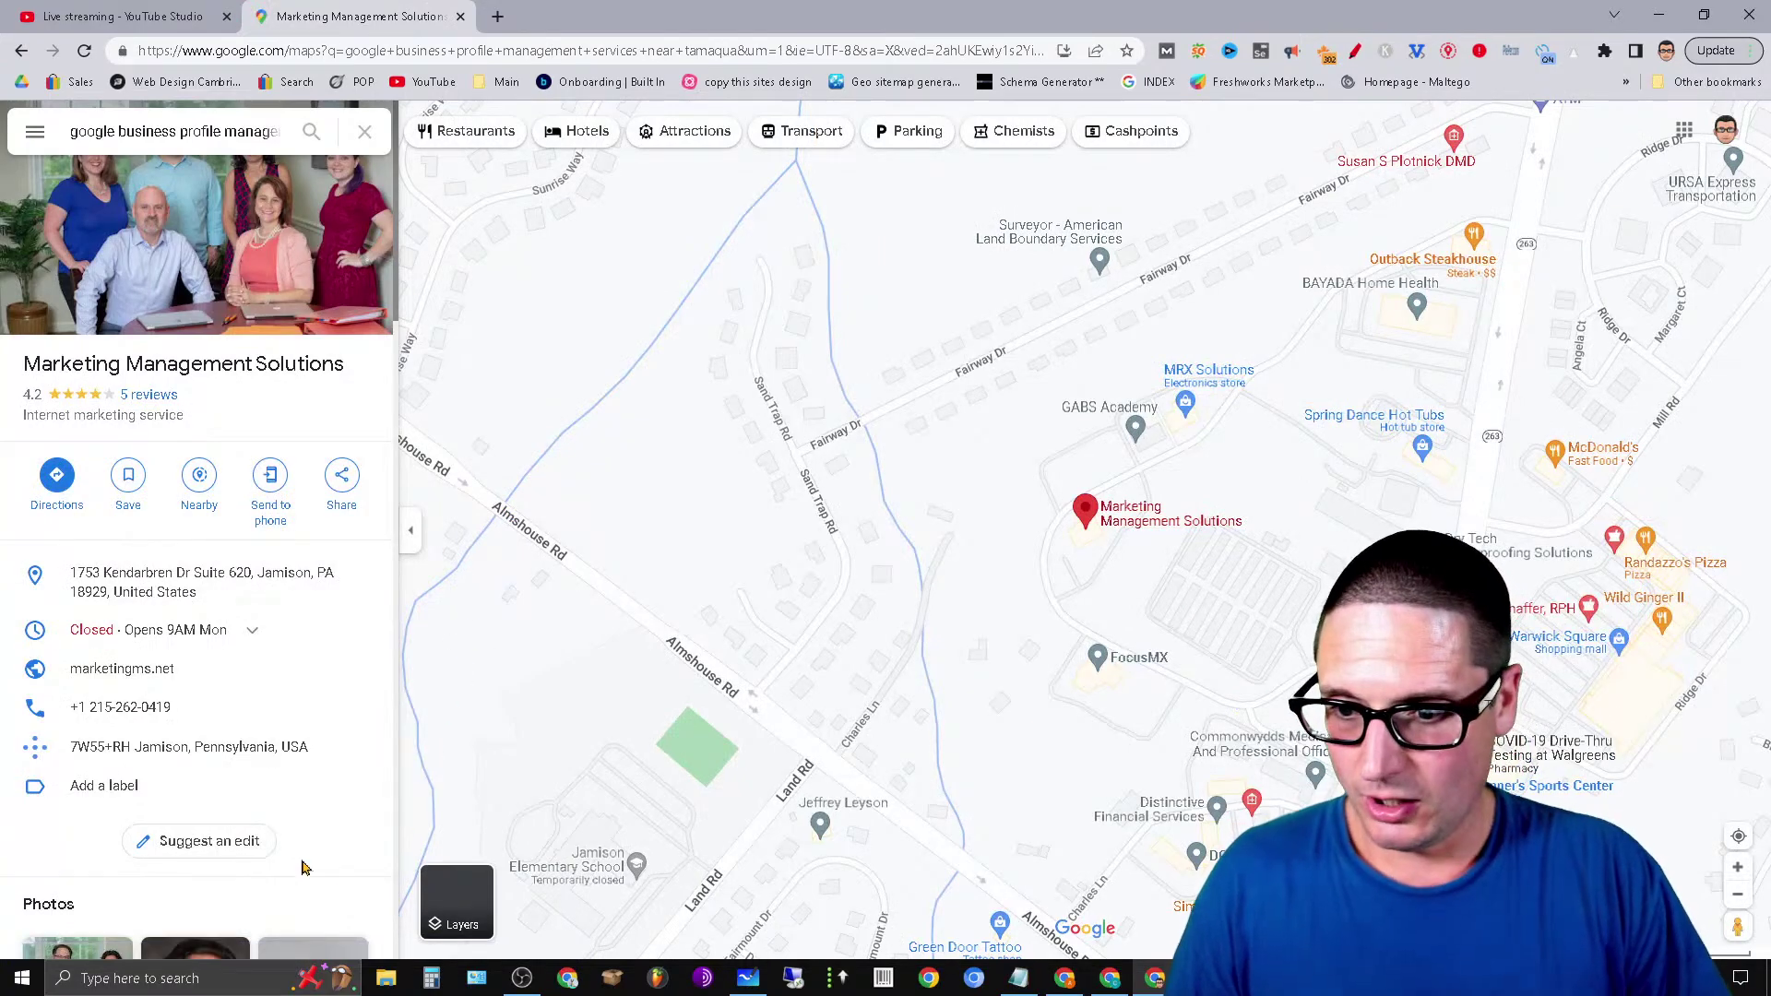
{"action": "scroll", "coordinate": [305, 835], "scroll_direction": "down", "scroll_amount": 6}
{"action": "scroll", "coordinate": [305, 835], "scroll_direction": "up", "scroll_amount": 6}
Step: Search Google Maps for "local seo service tamaqua" and browse the listed businesses, checking their justification snippets
{"action": "left_click", "coordinate": [189, 130]}
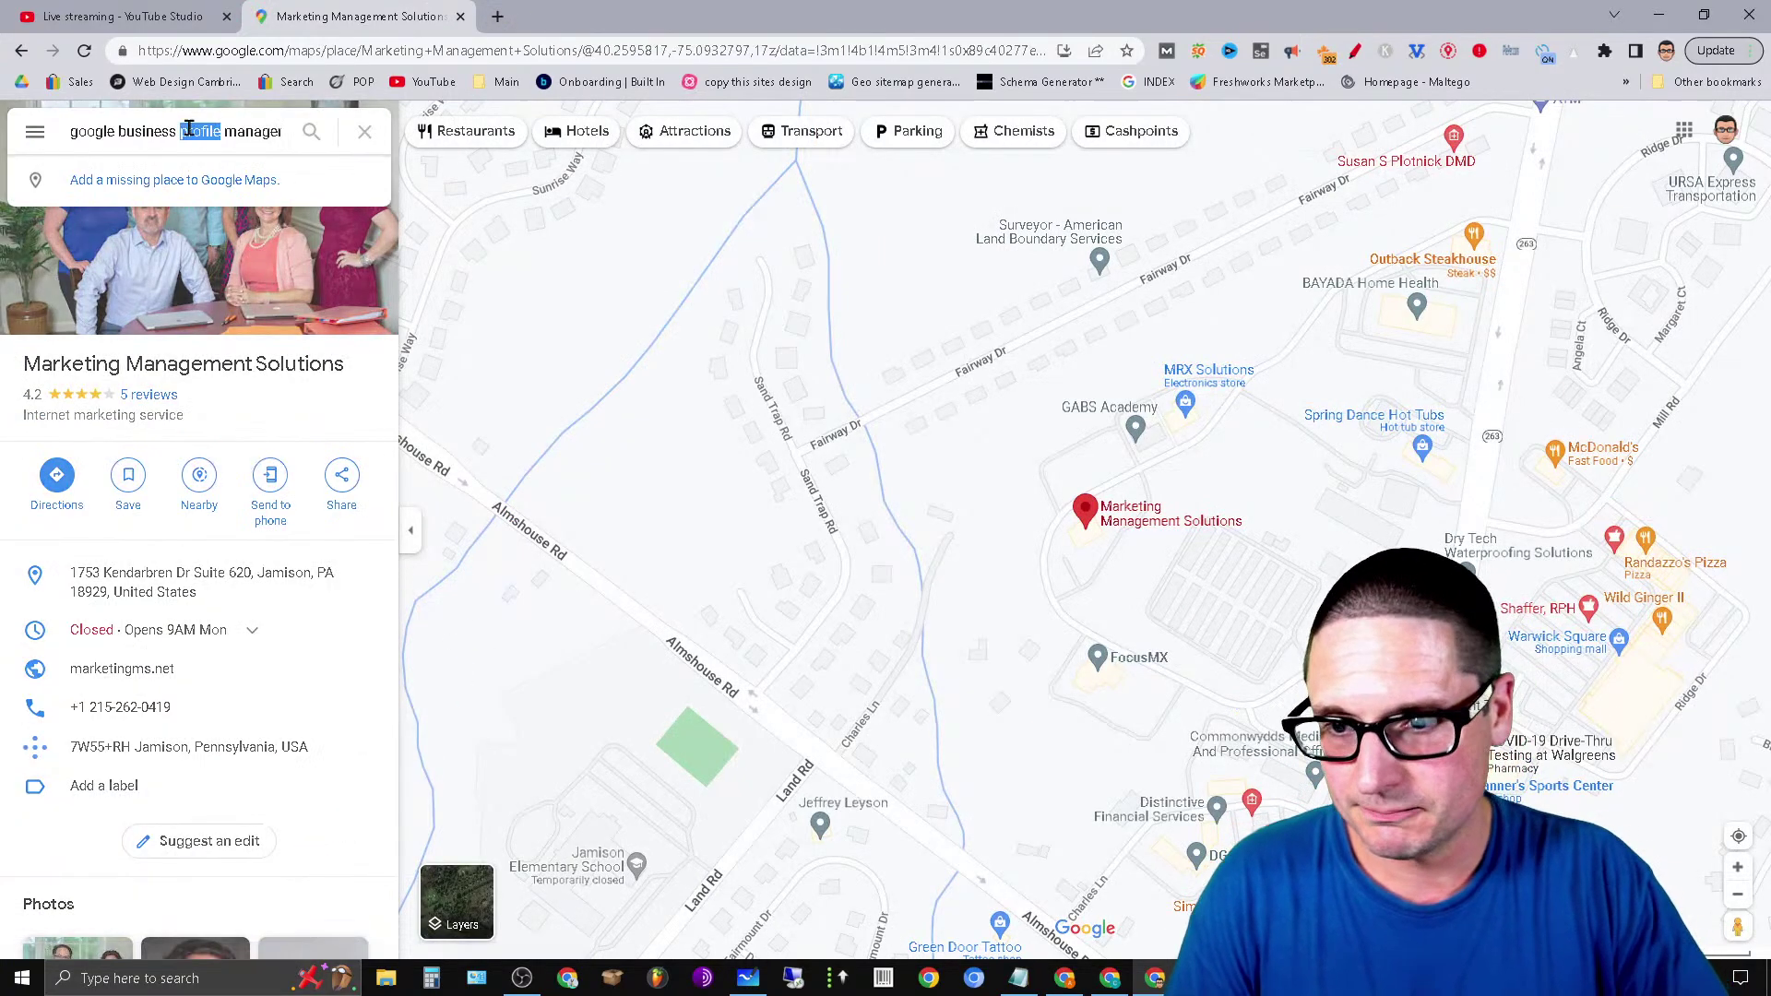
{"action": "type", "text": "local "}
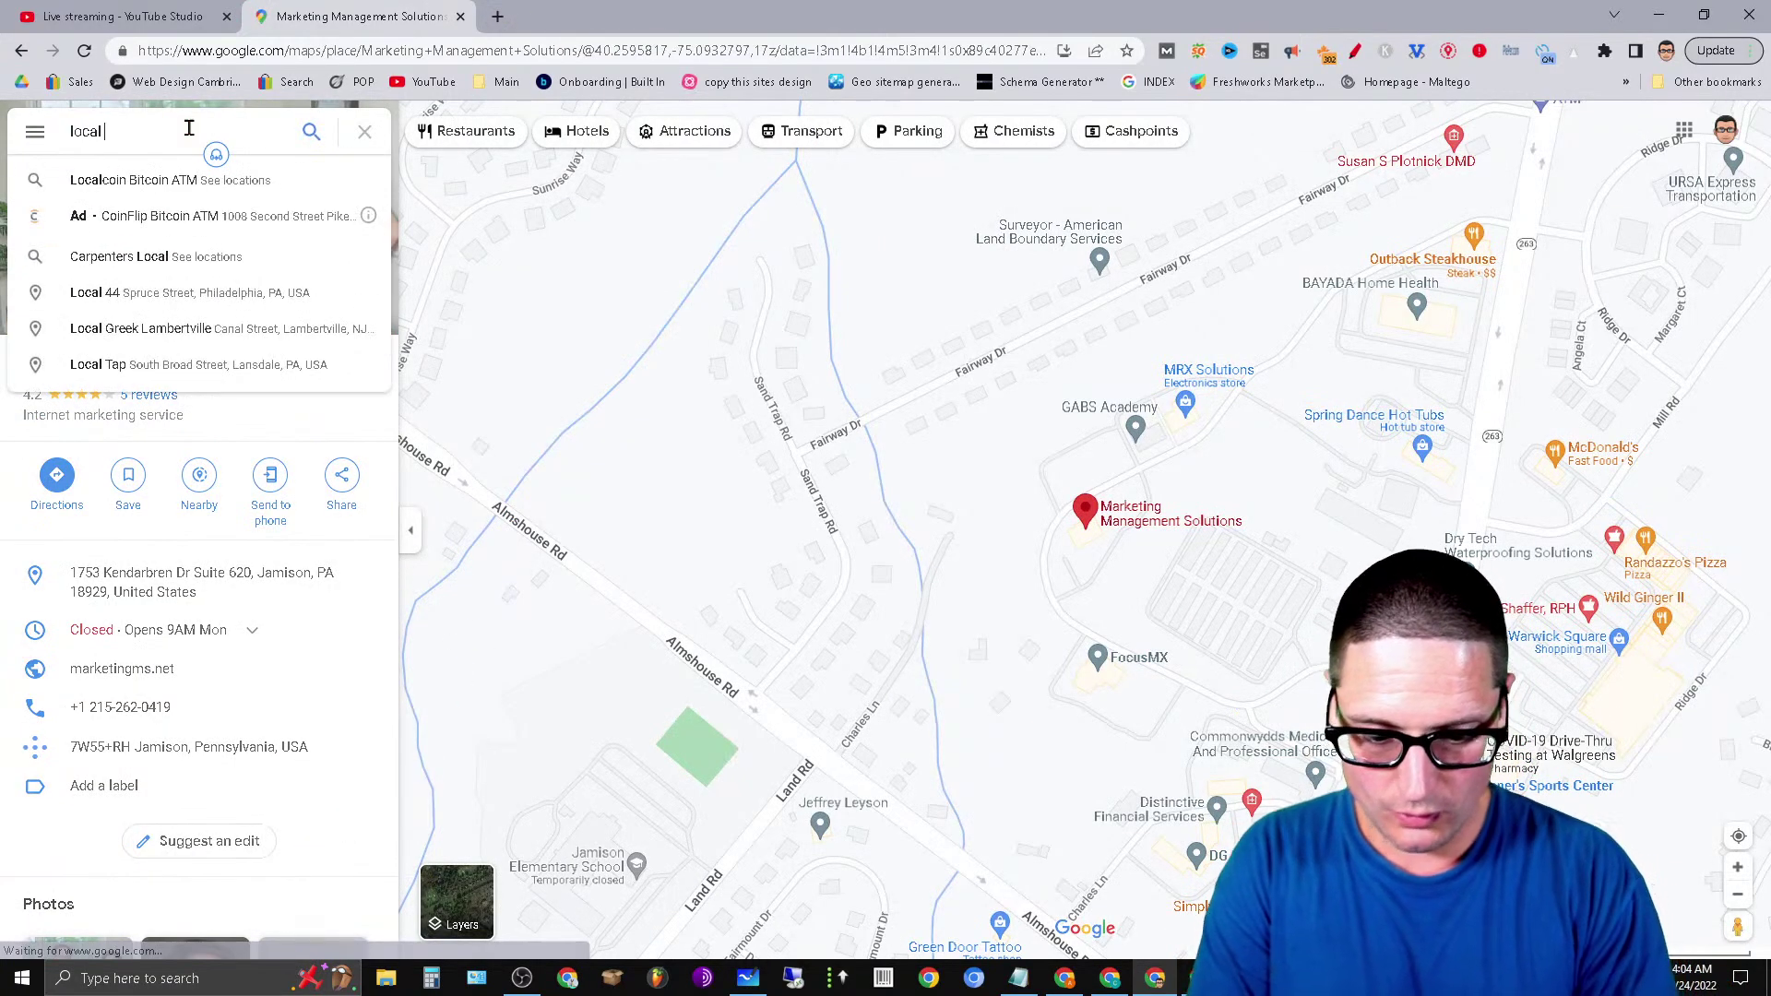
{"action": "type", "text": "seo service"}
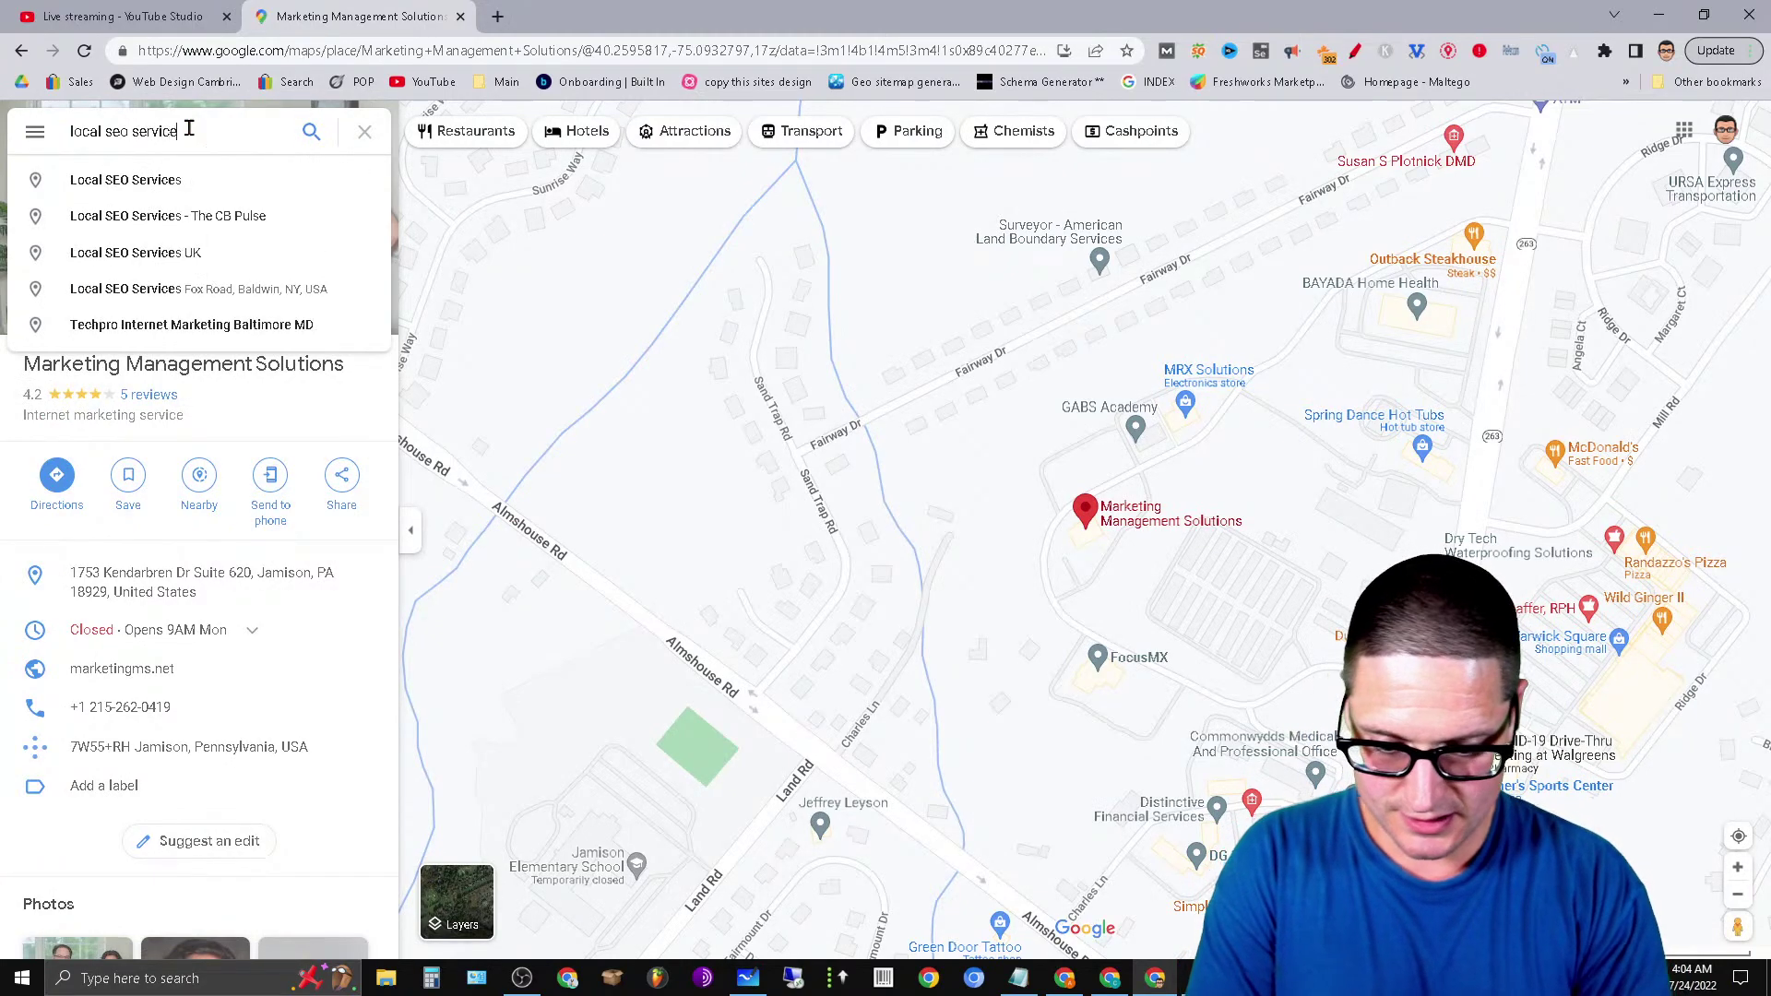
{"action": "type", "text": " tamaqua"}
{"action": "key", "text": "Return"}
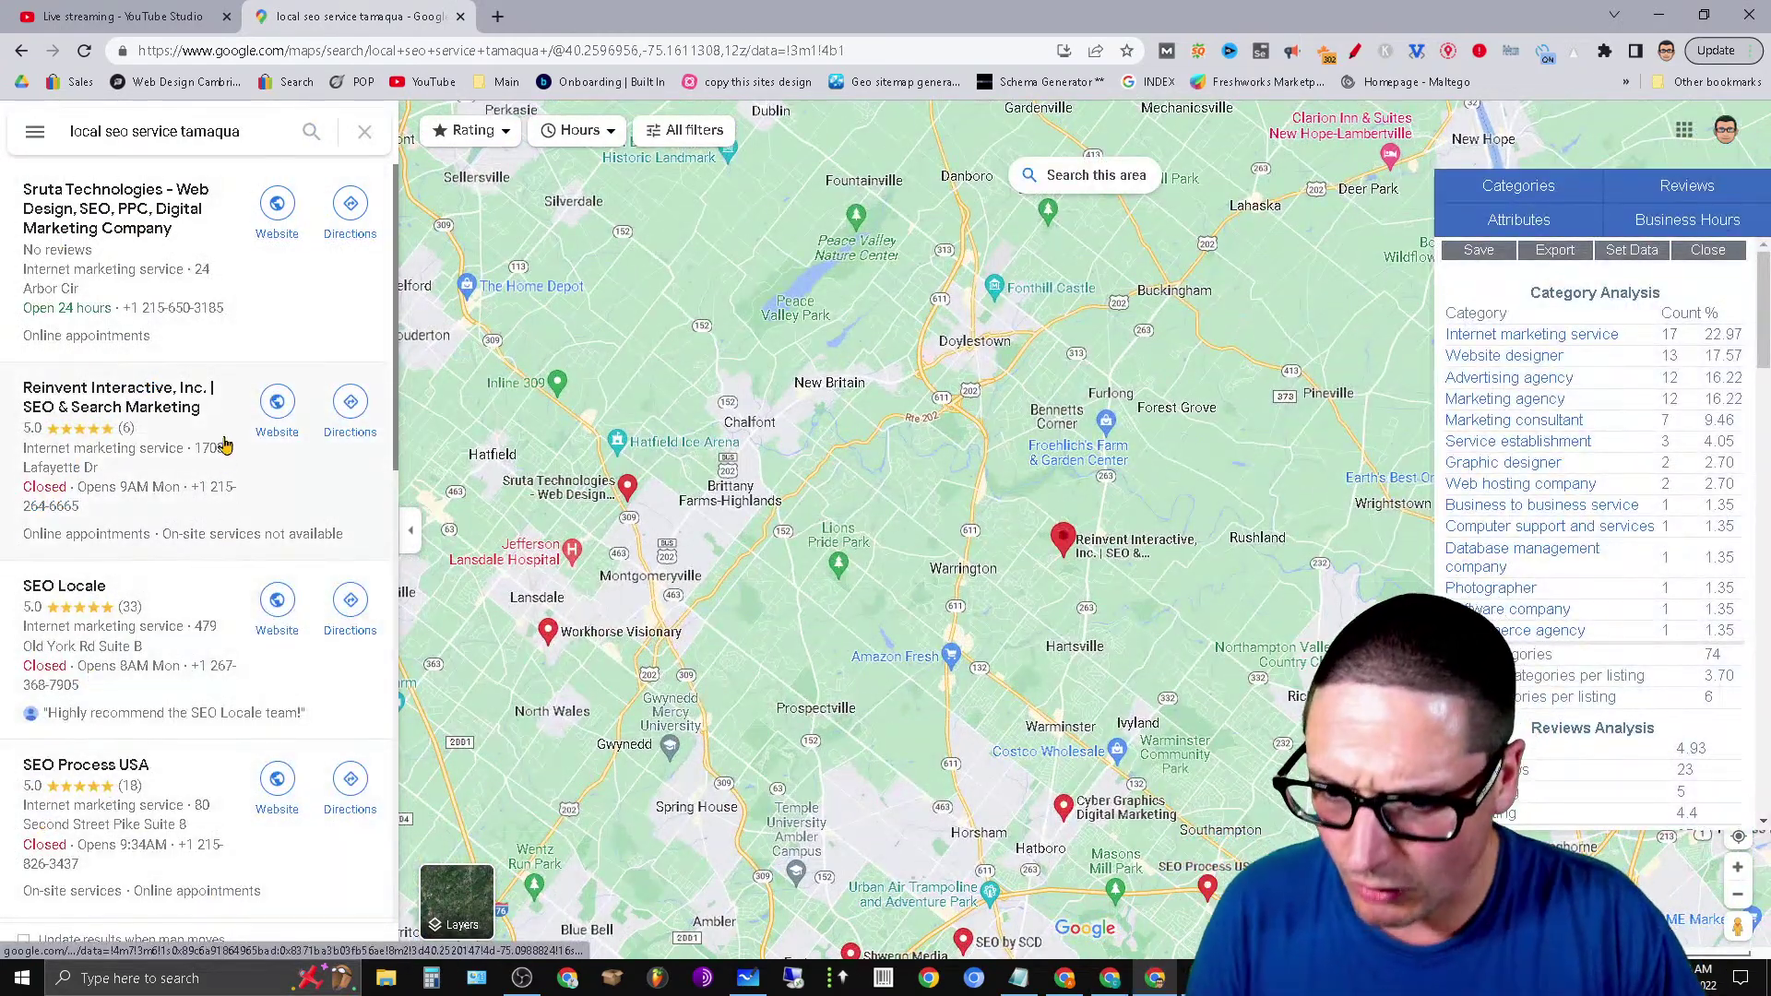
{"action": "scroll", "coordinate": [224, 445], "scroll_direction": "down", "scroll_amount": 10}
{"action": "scroll", "coordinate": [212, 546], "scroll_direction": "up", "scroll_amount": 3}
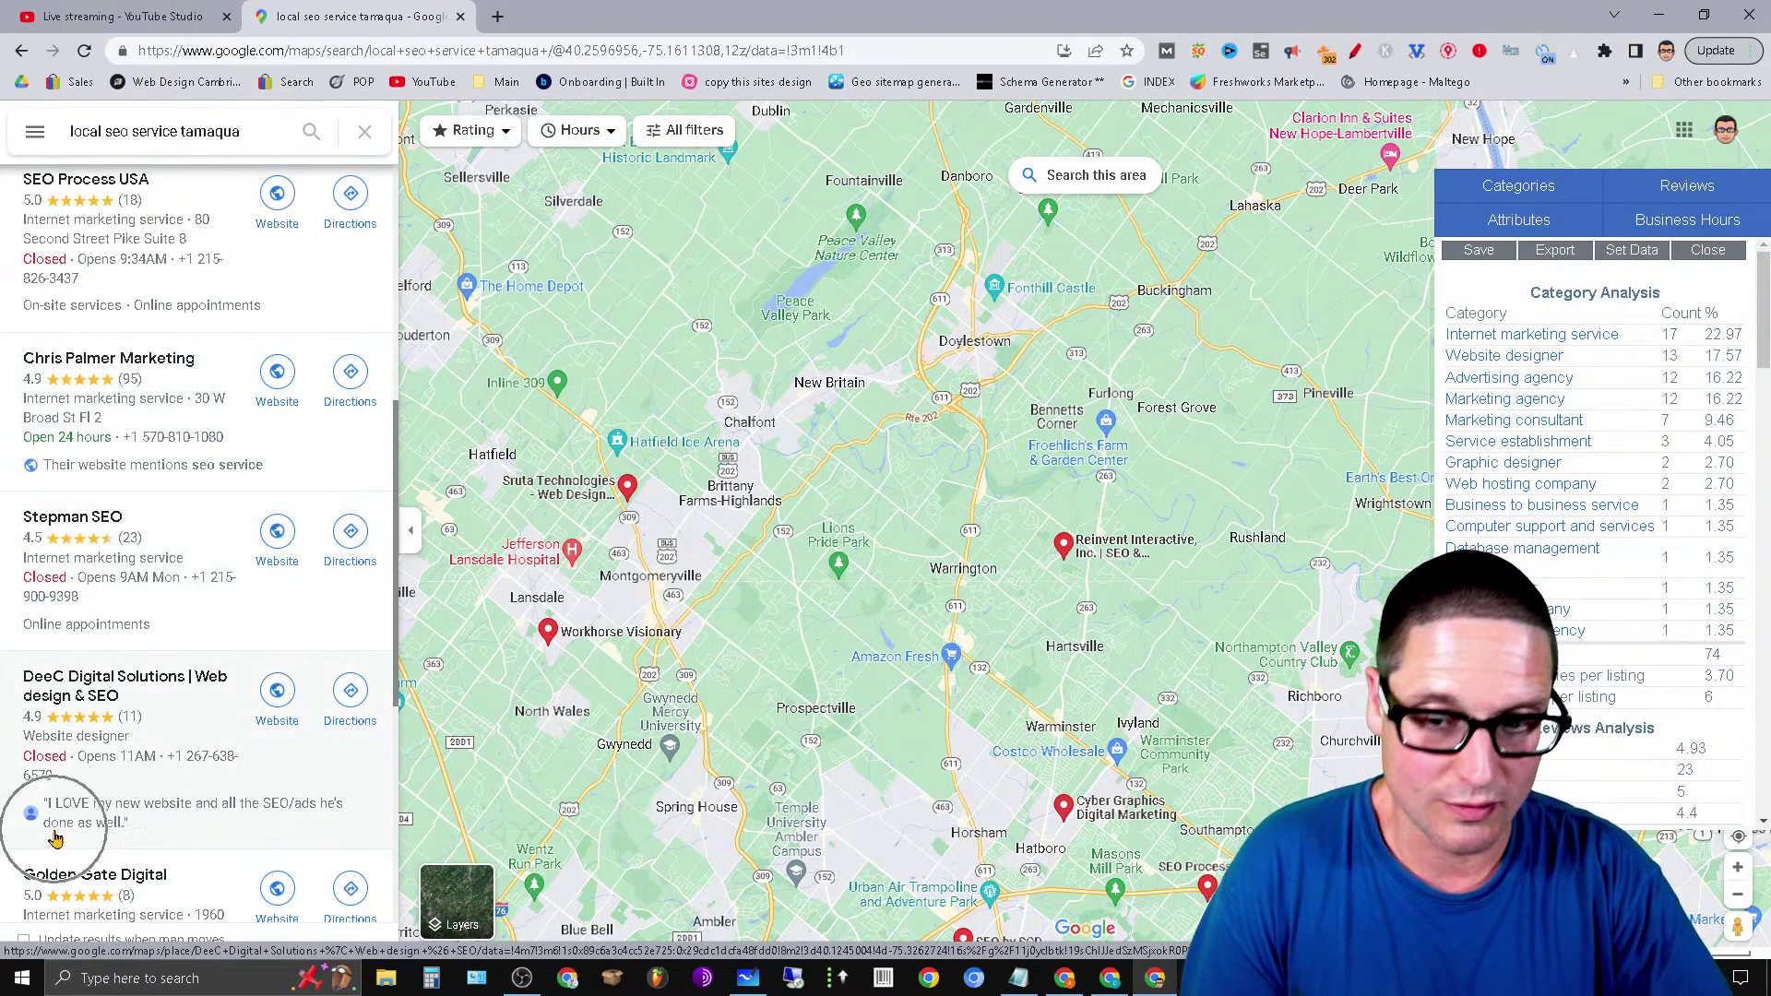
{"action": "scroll", "coordinate": [55, 830], "scroll_direction": "down", "scroll_amount": 12}
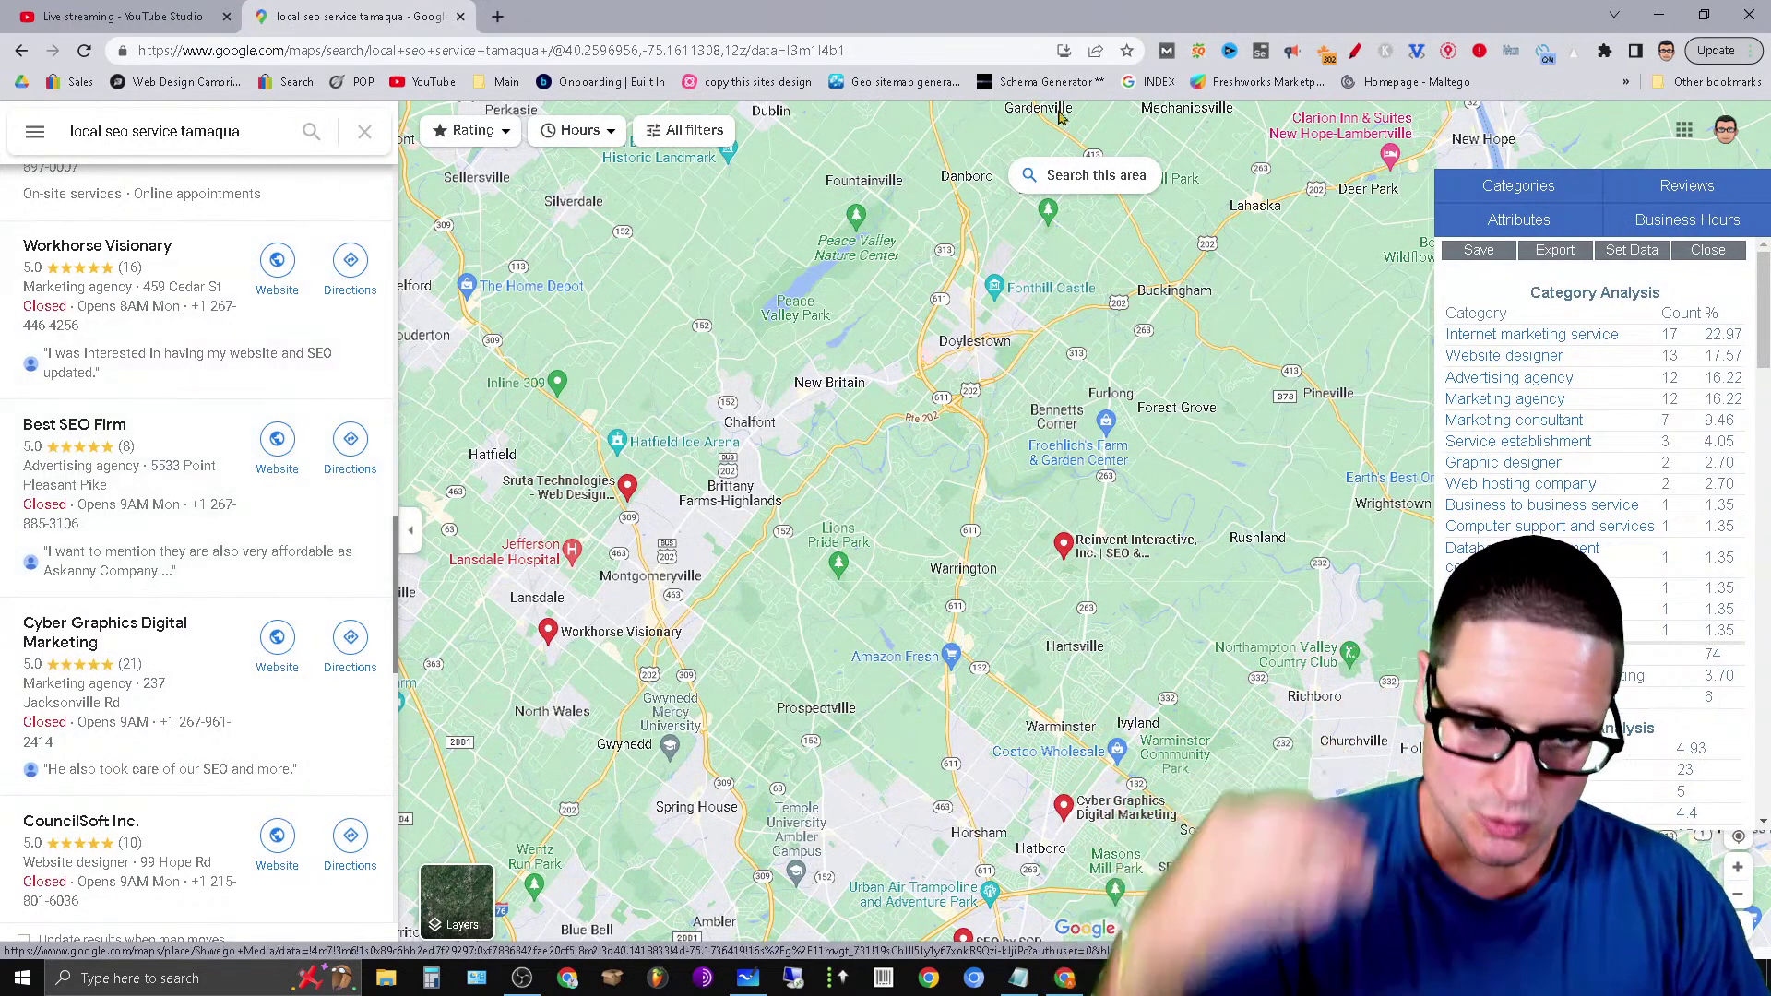
Step: Switch to Google Business Profile Manager and review the name, category, description and link of the Press Release Services product
{"action": "mouse_move", "coordinate": [1155, 978]}
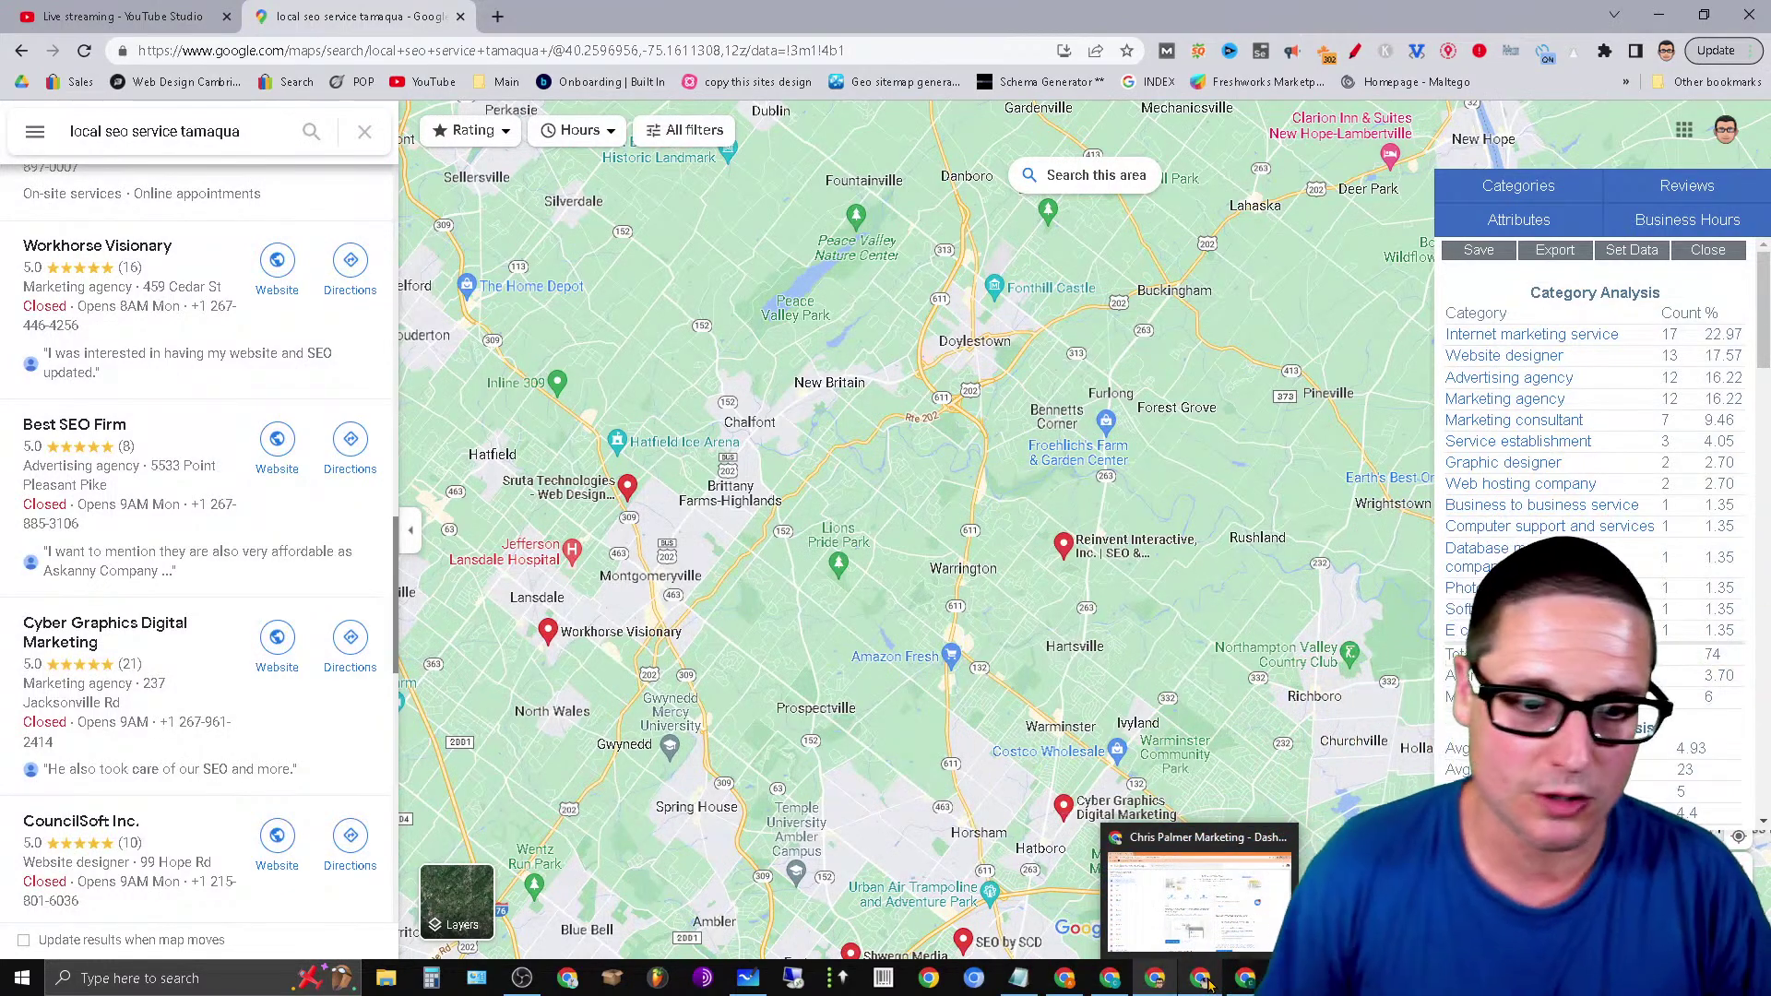
{"action": "mouse_move", "coordinate": [1072, 983]}
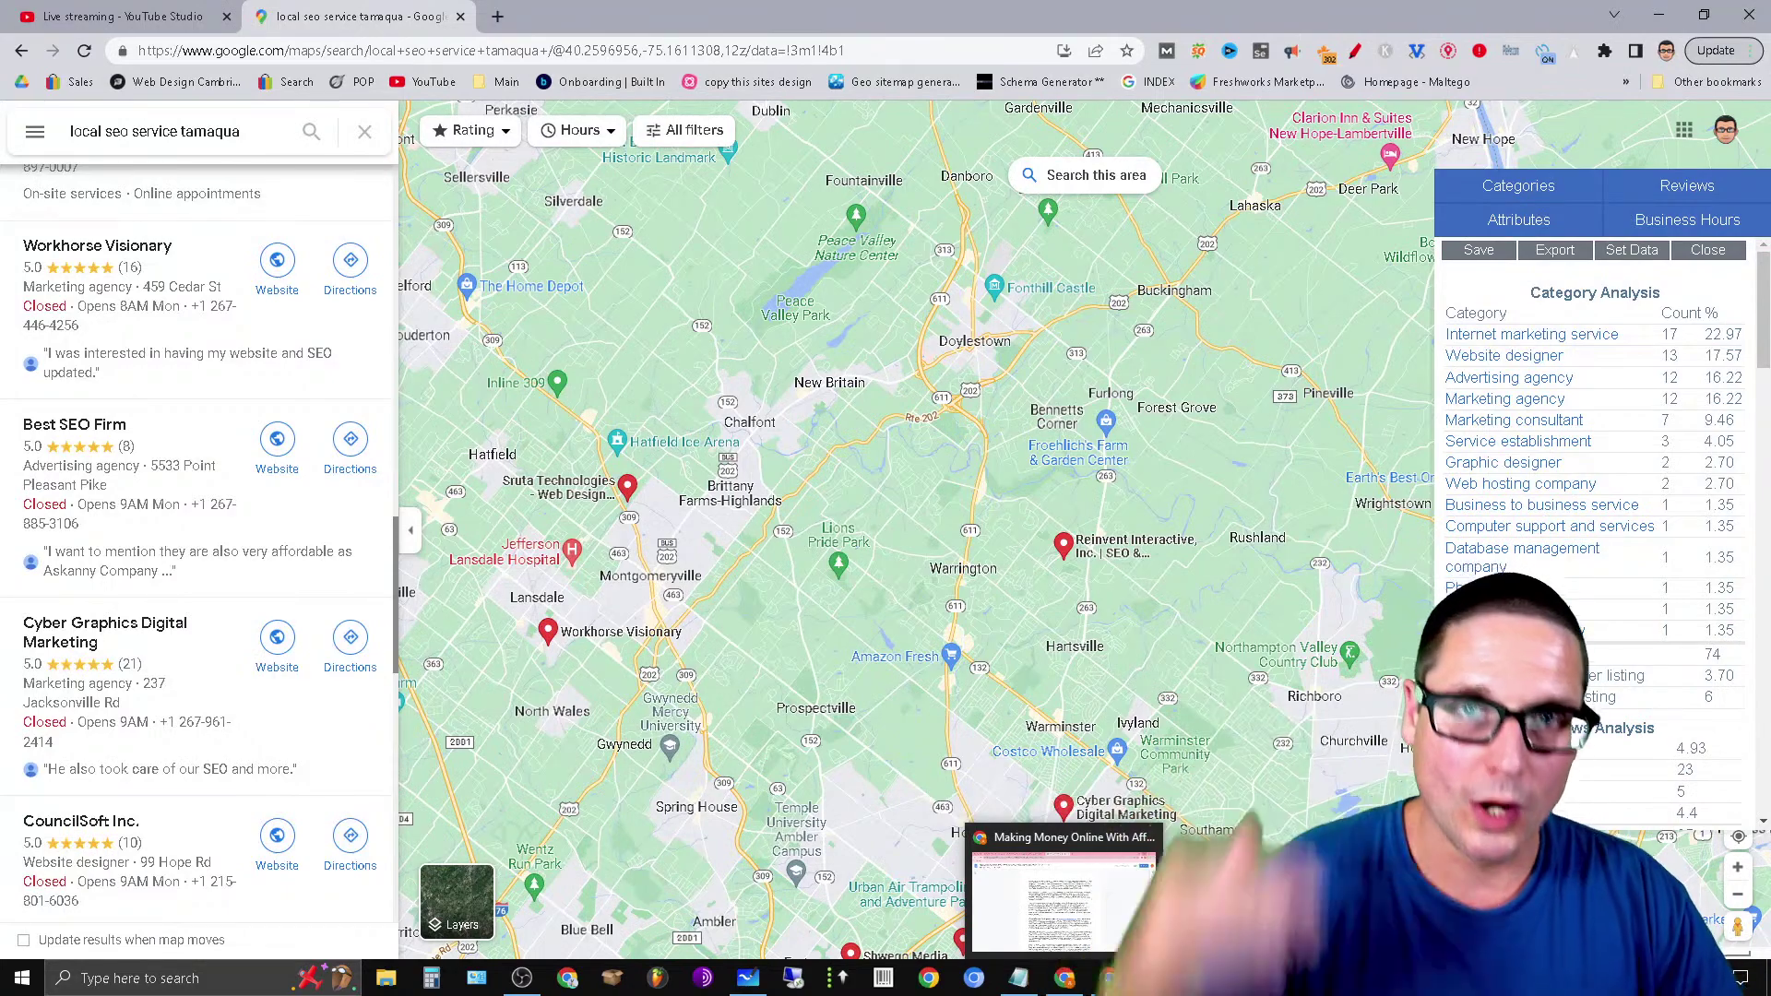
{"action": "key", "text": "alt+Tab"}
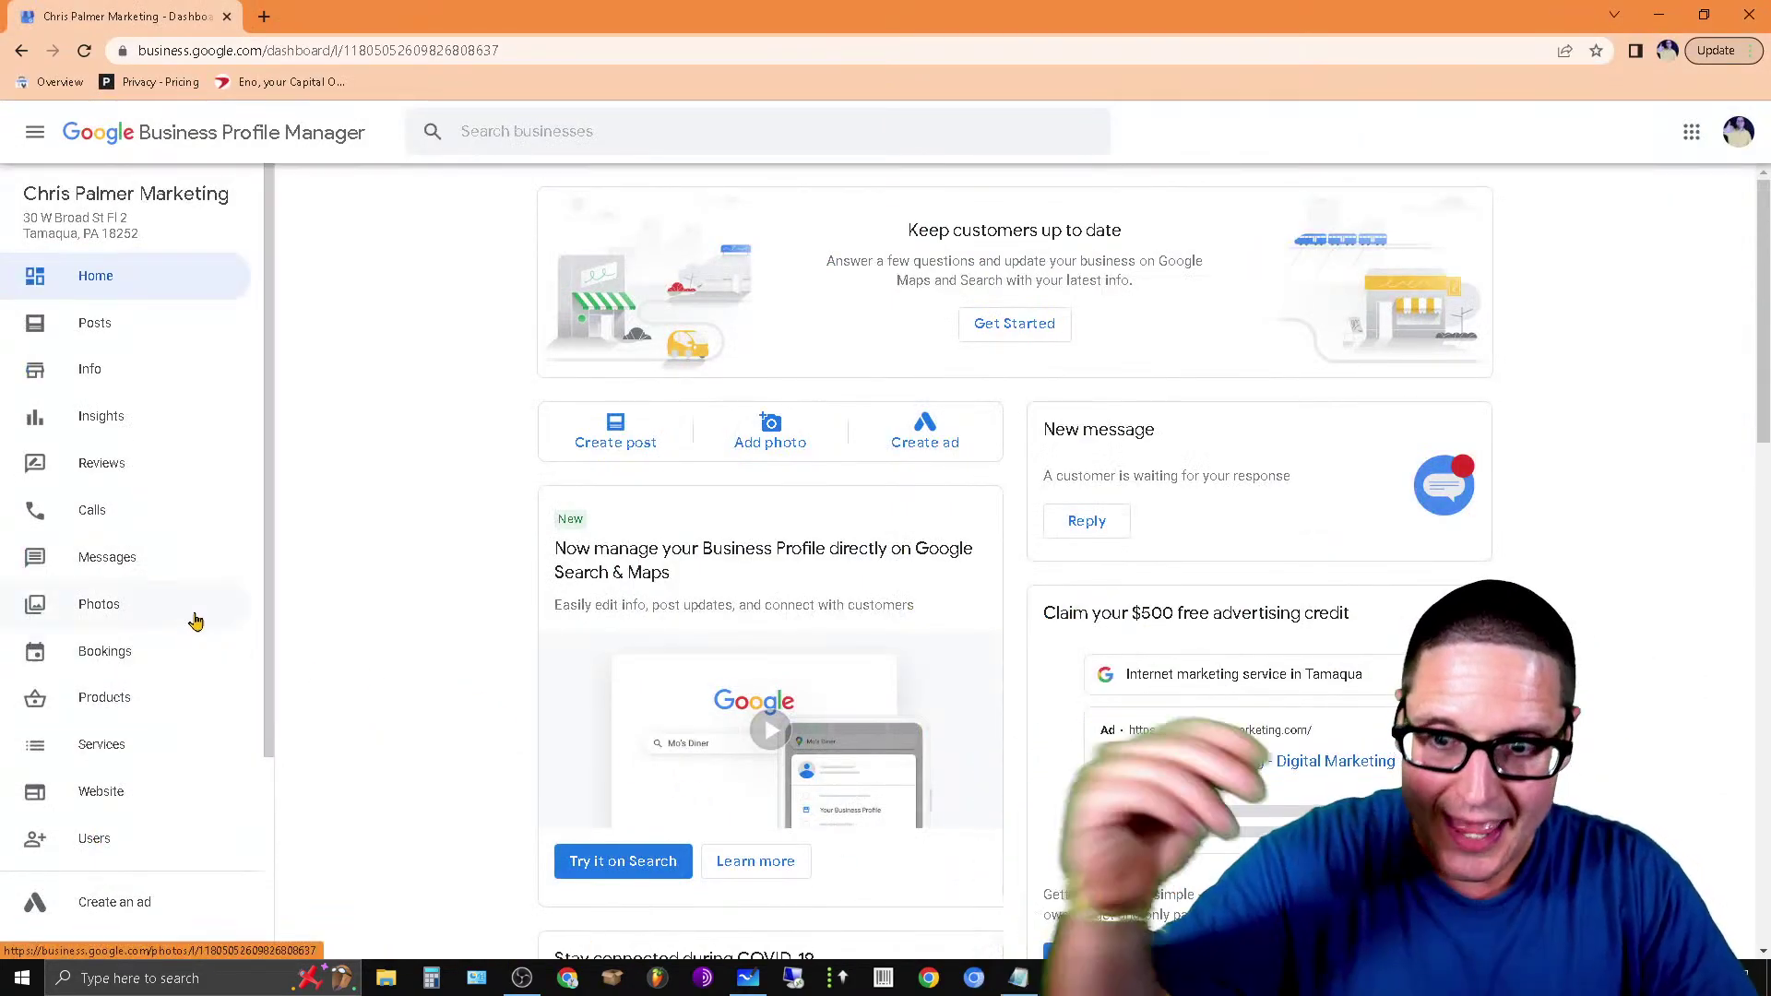
{"action": "left_click", "coordinate": [147, 699]}
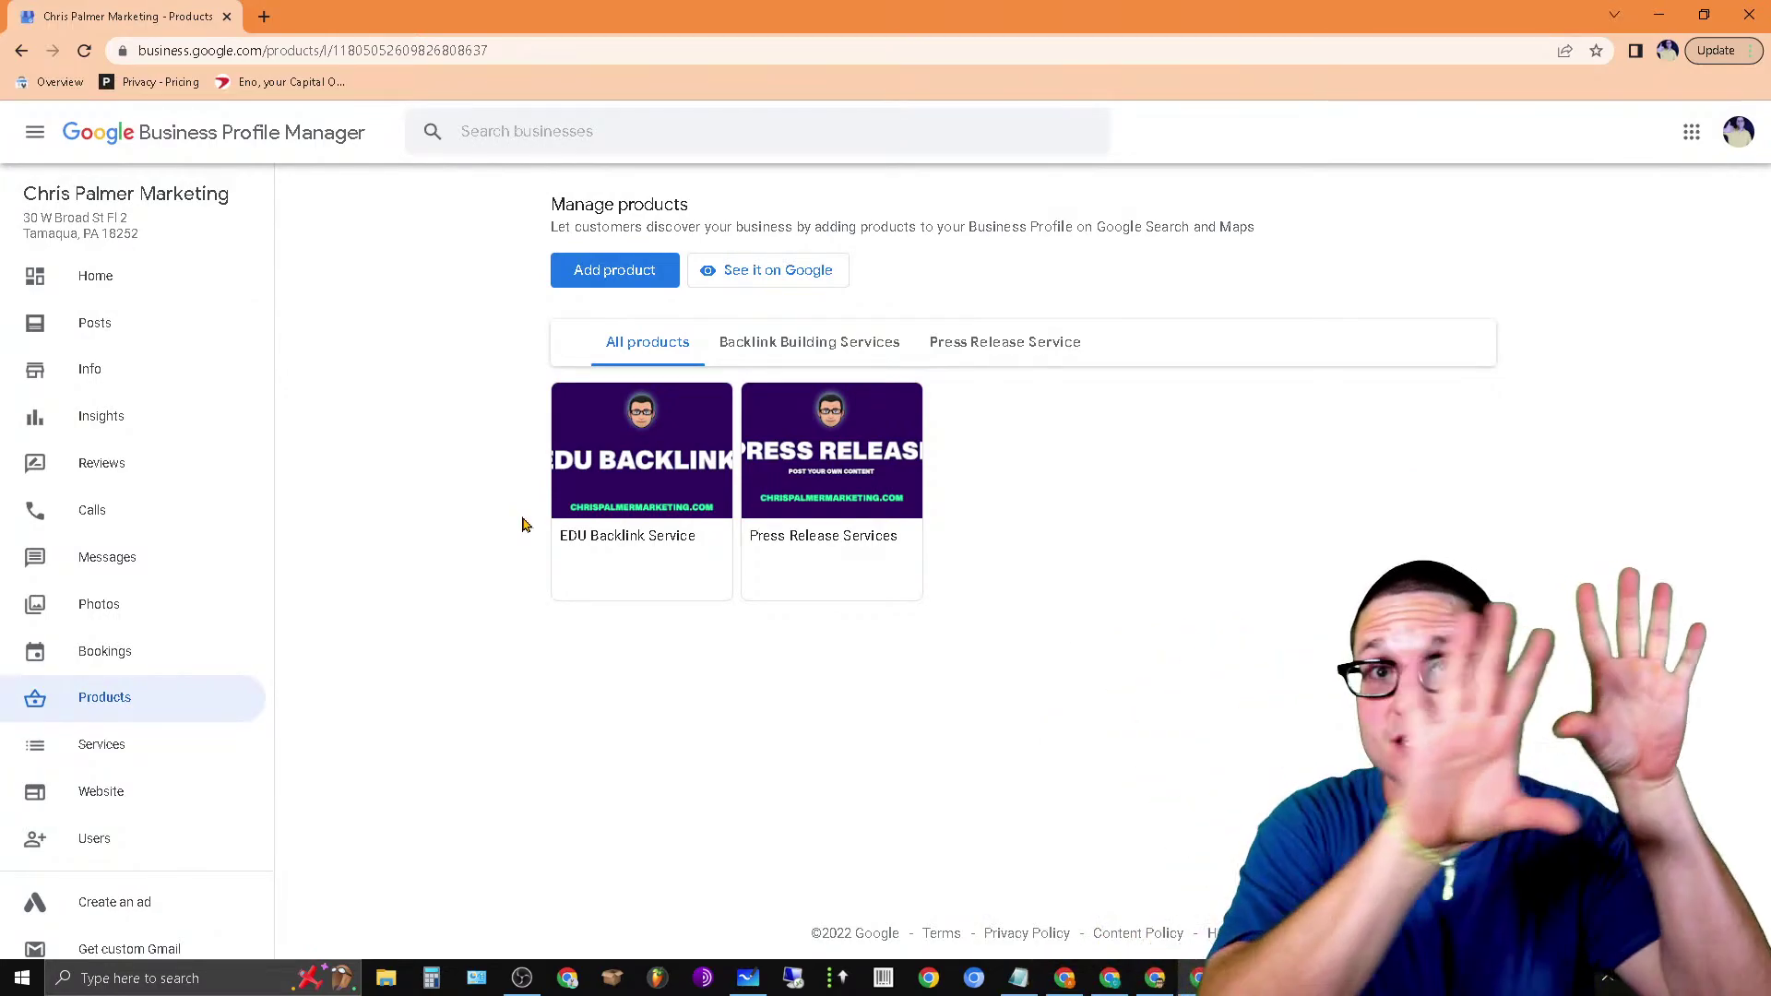
{"action": "left_click", "coordinate": [896, 440]}
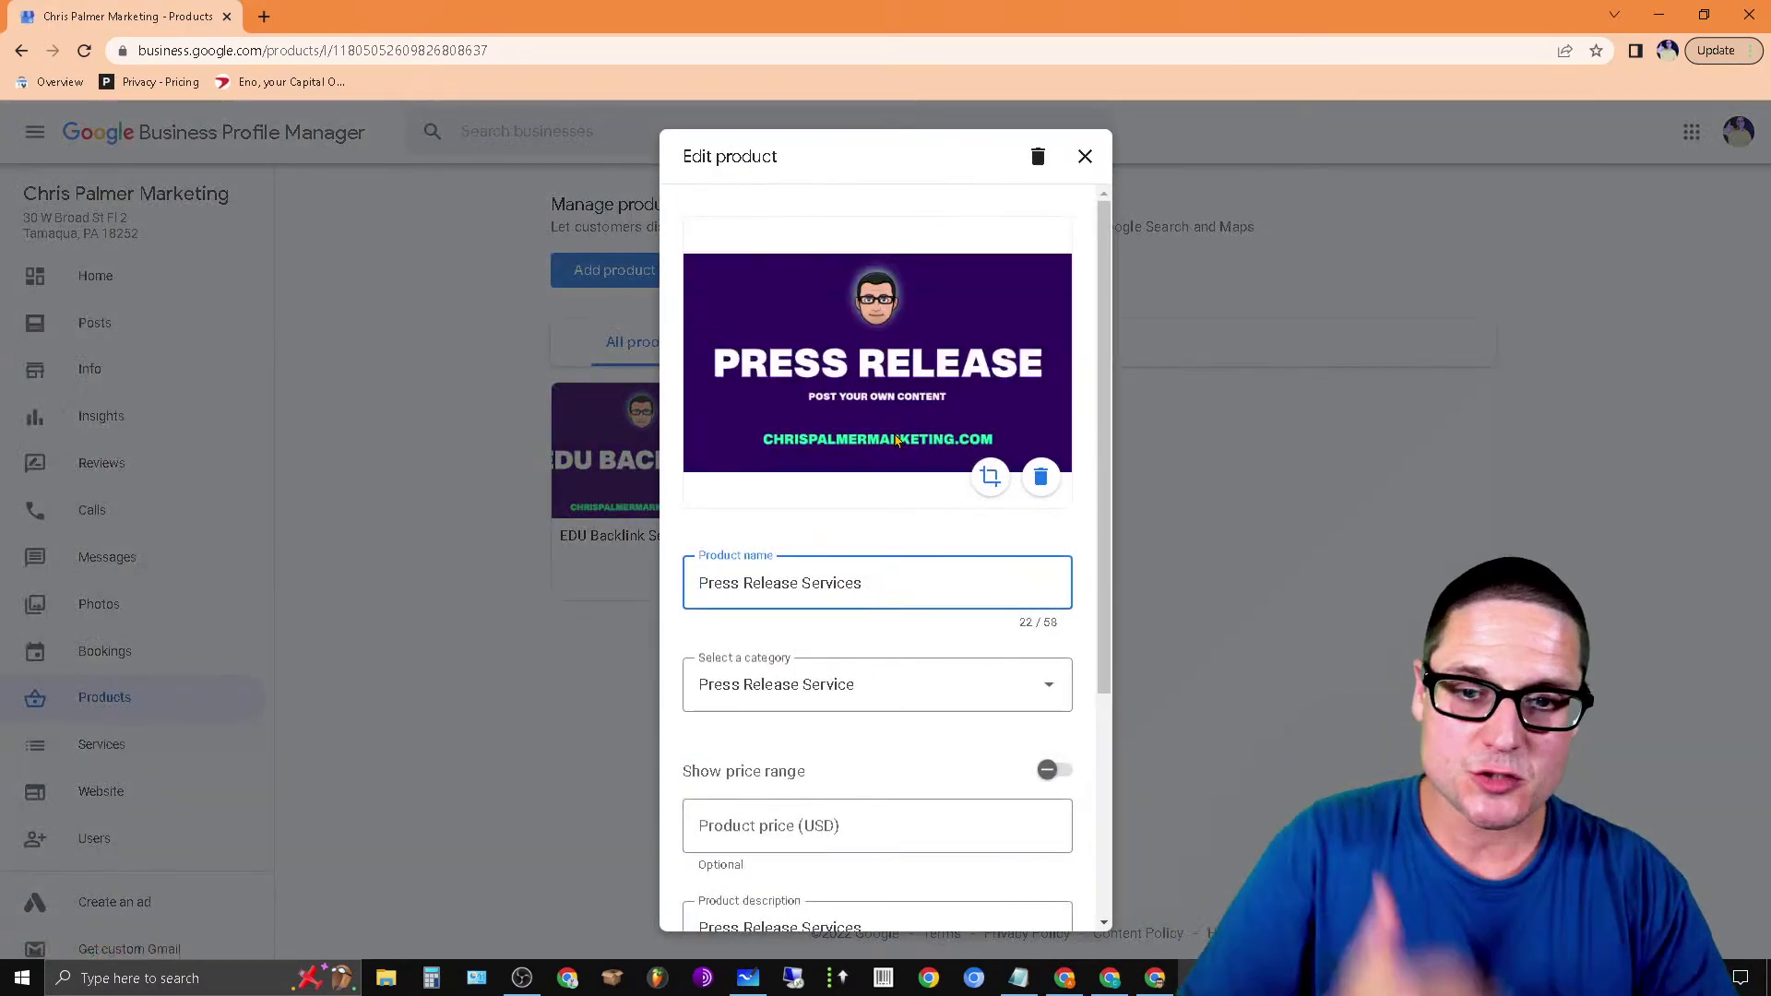
{"action": "left_click_drag", "start_coordinate": [908, 560], "coordinate": [639, 567]}
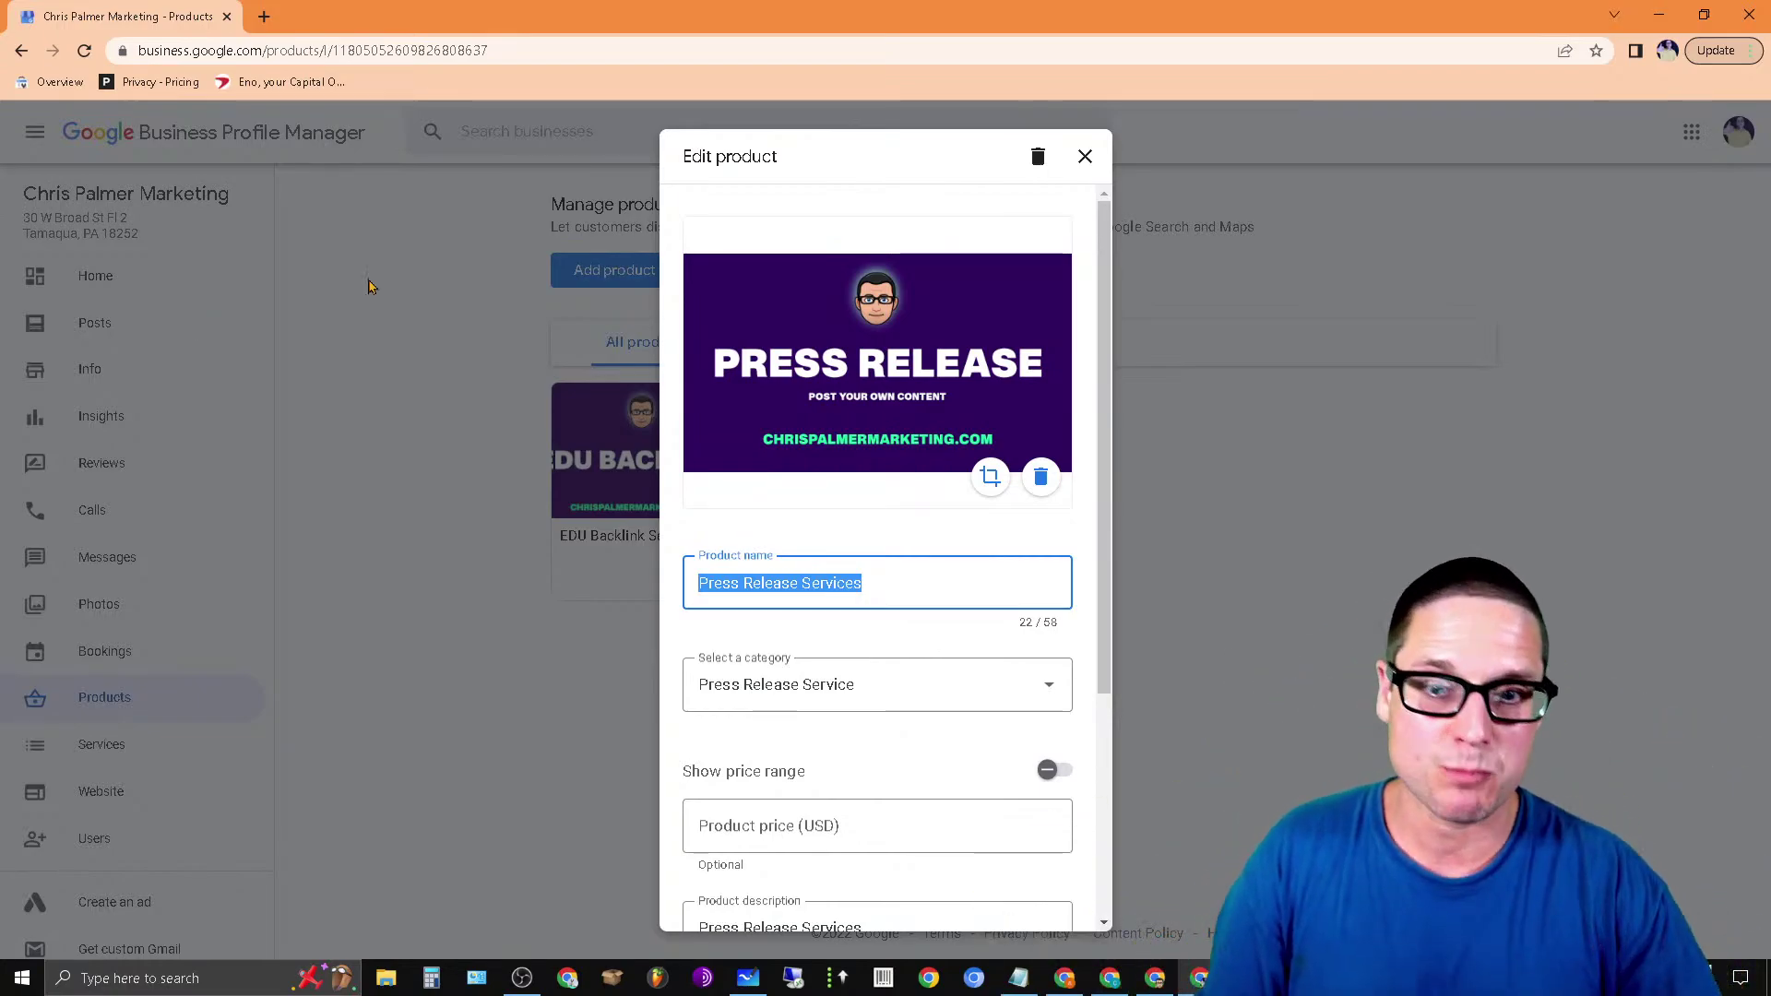
{"action": "scroll", "coordinate": [1009, 572], "scroll_direction": "down", "scroll_amount": 4}
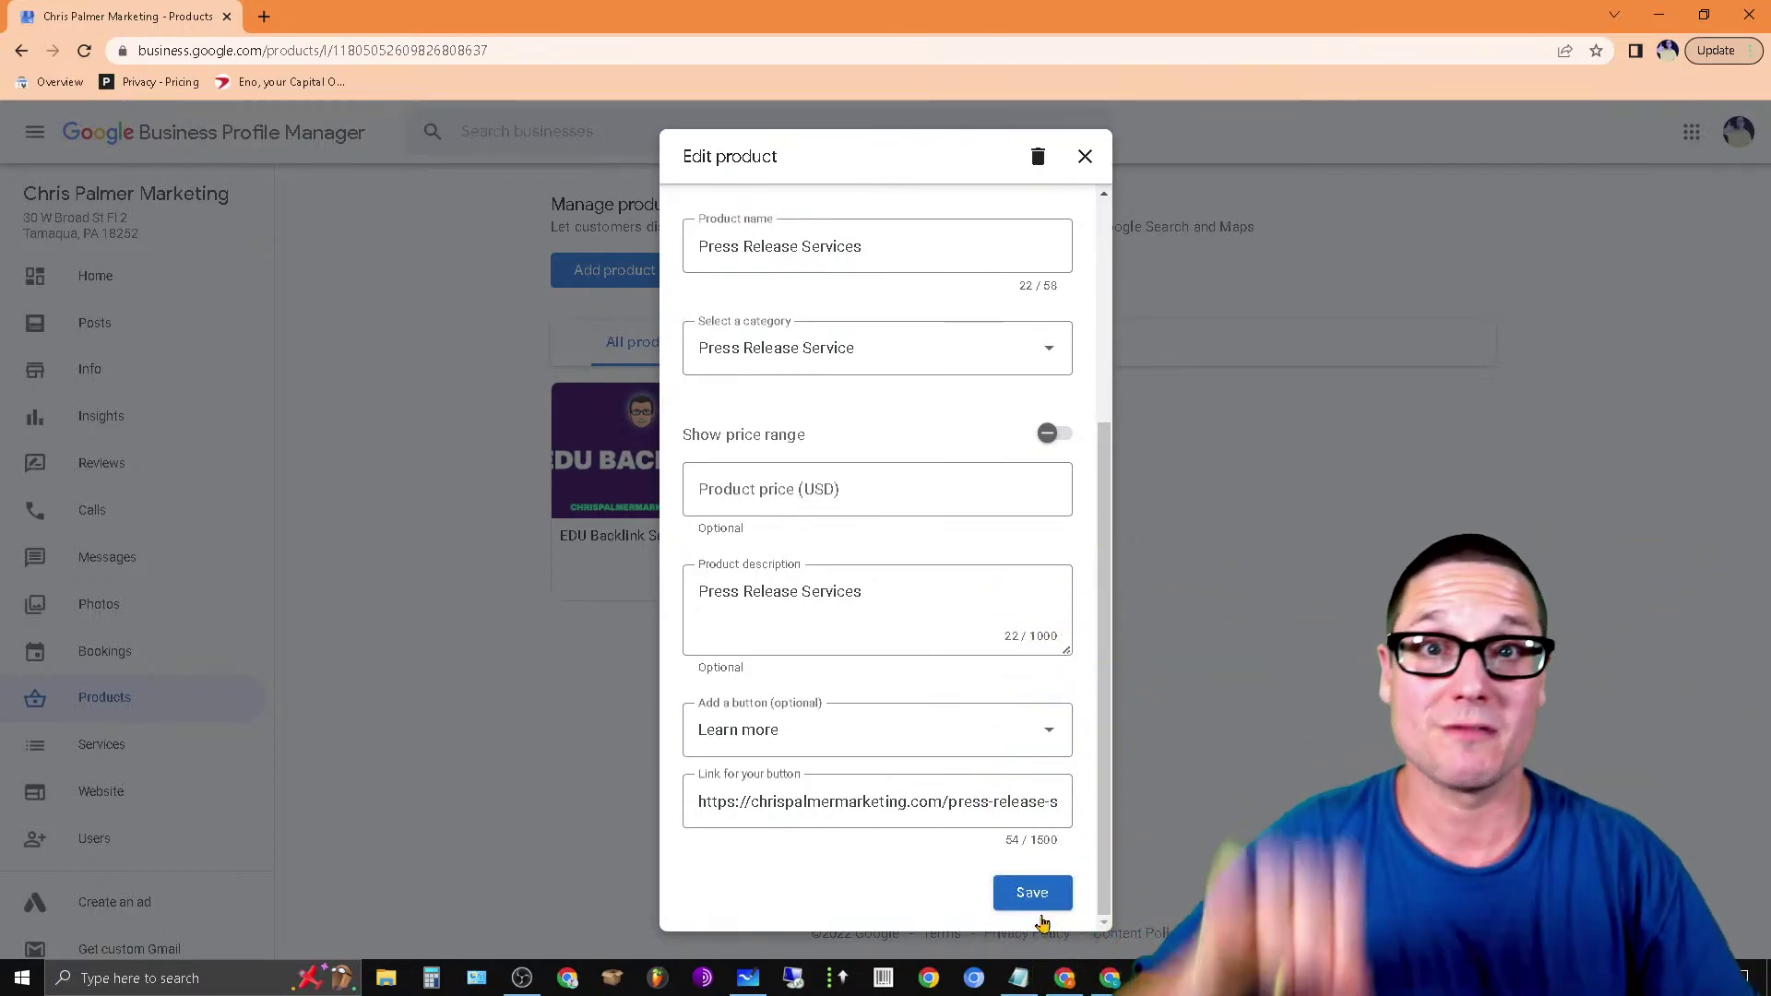
{"action": "left_click", "coordinate": [1086, 158]}
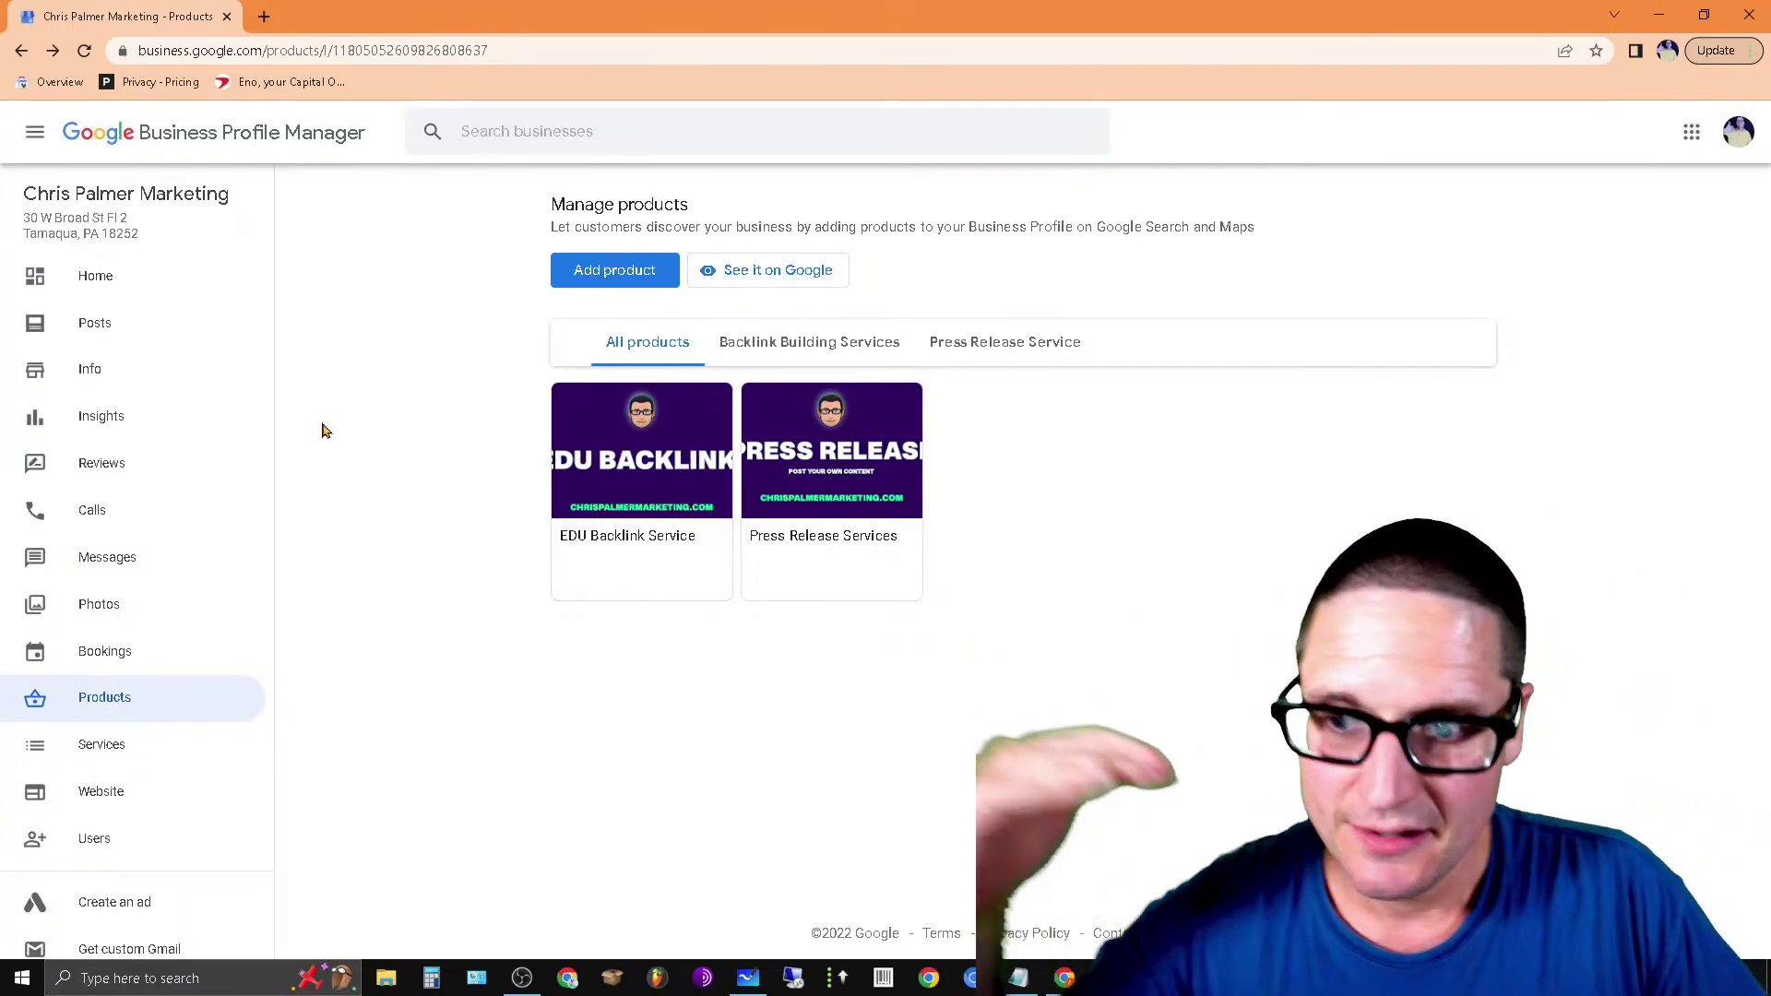
Step: Review the business profile's existing posts, including the What's new category
{"action": "left_click", "coordinate": [170, 332]}
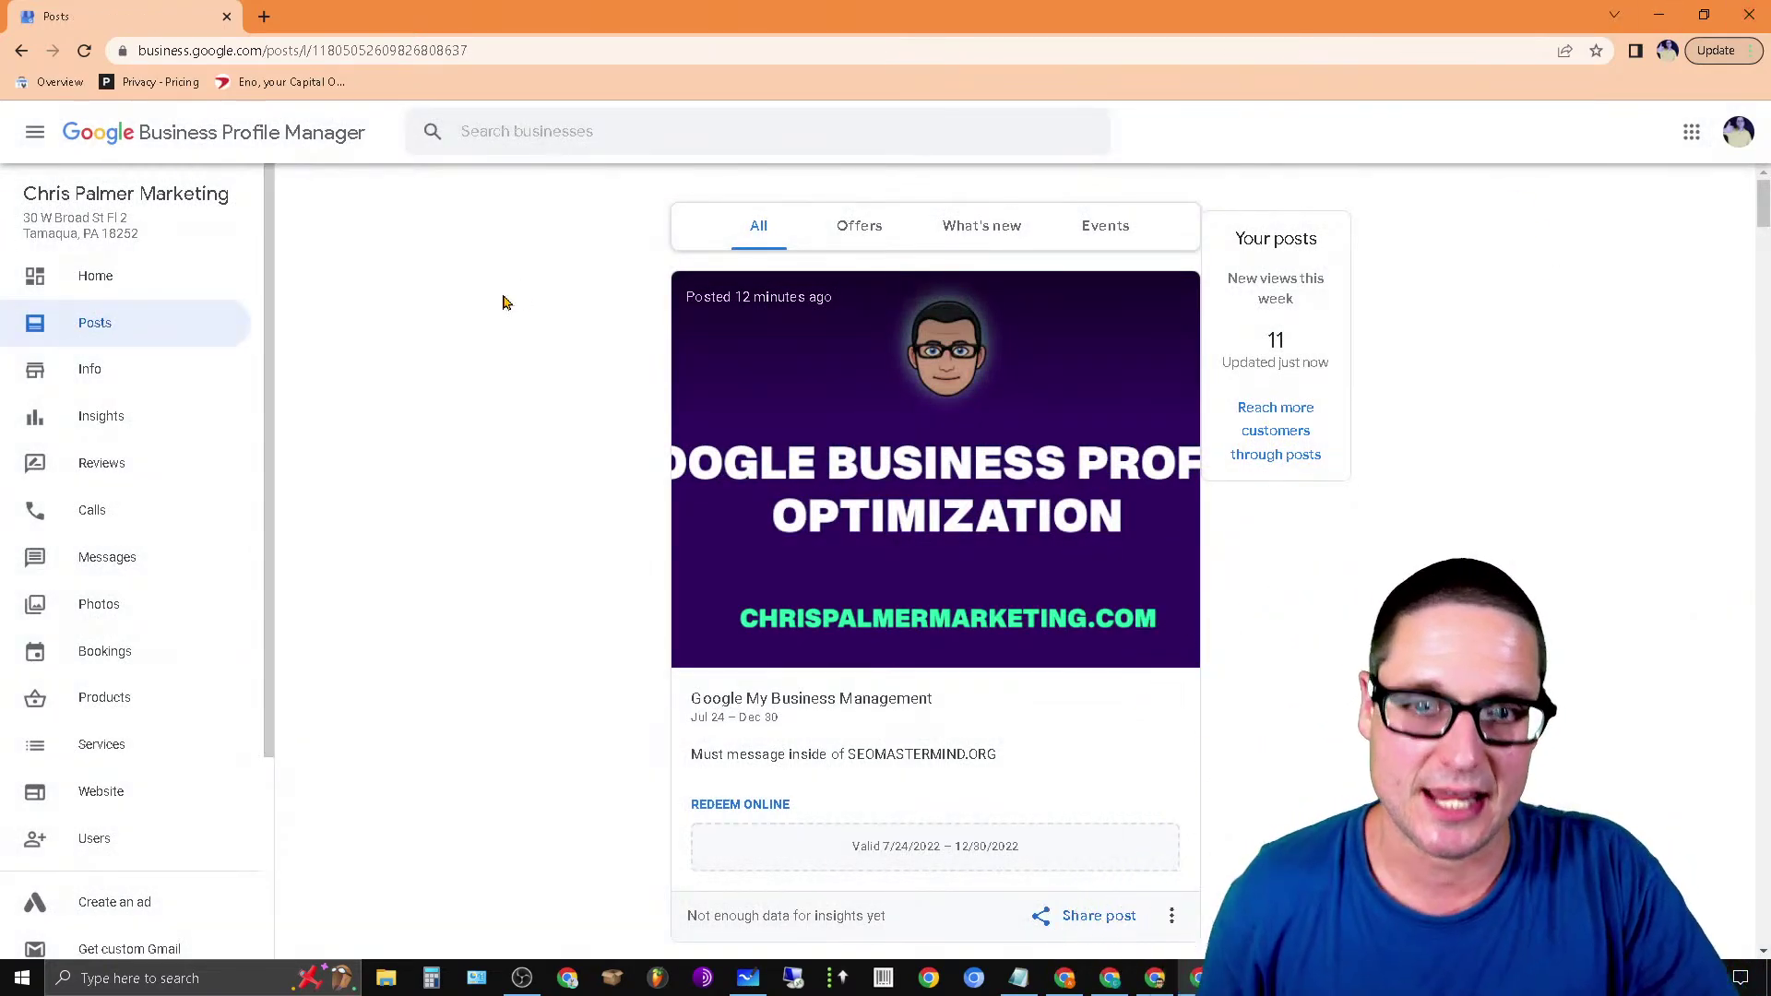
{"action": "left_click", "coordinate": [1000, 226]}
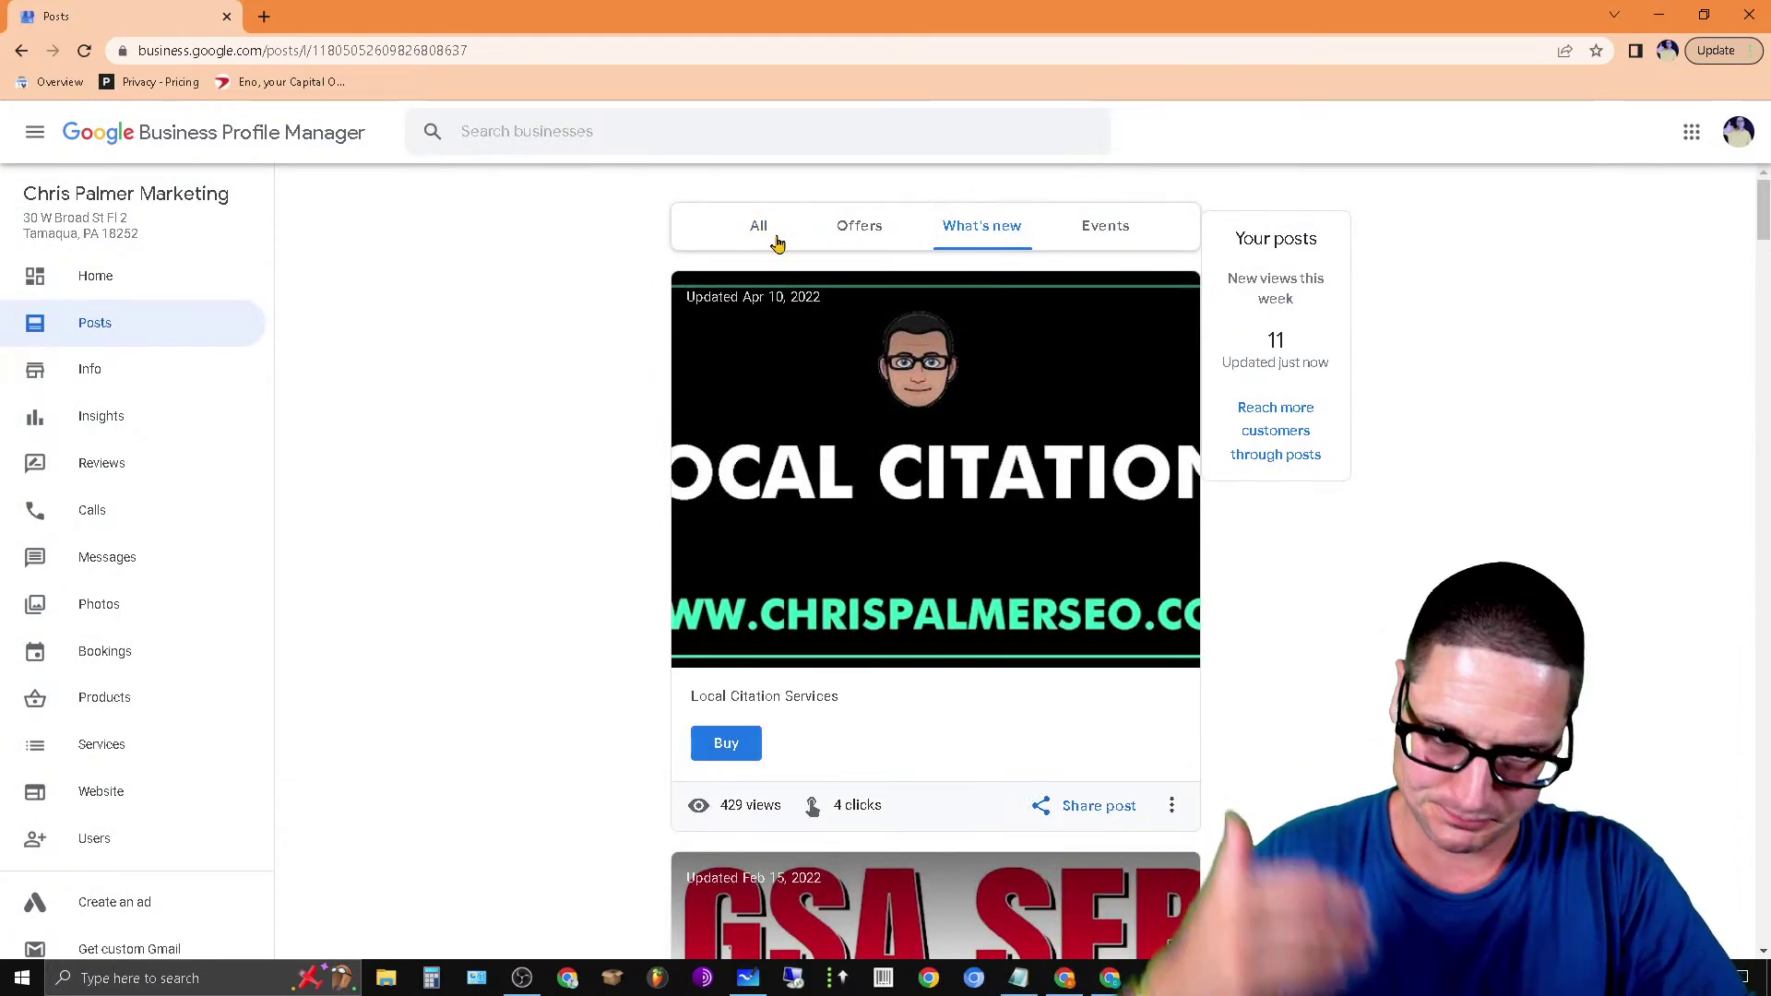
{"action": "left_click", "coordinate": [778, 243]}
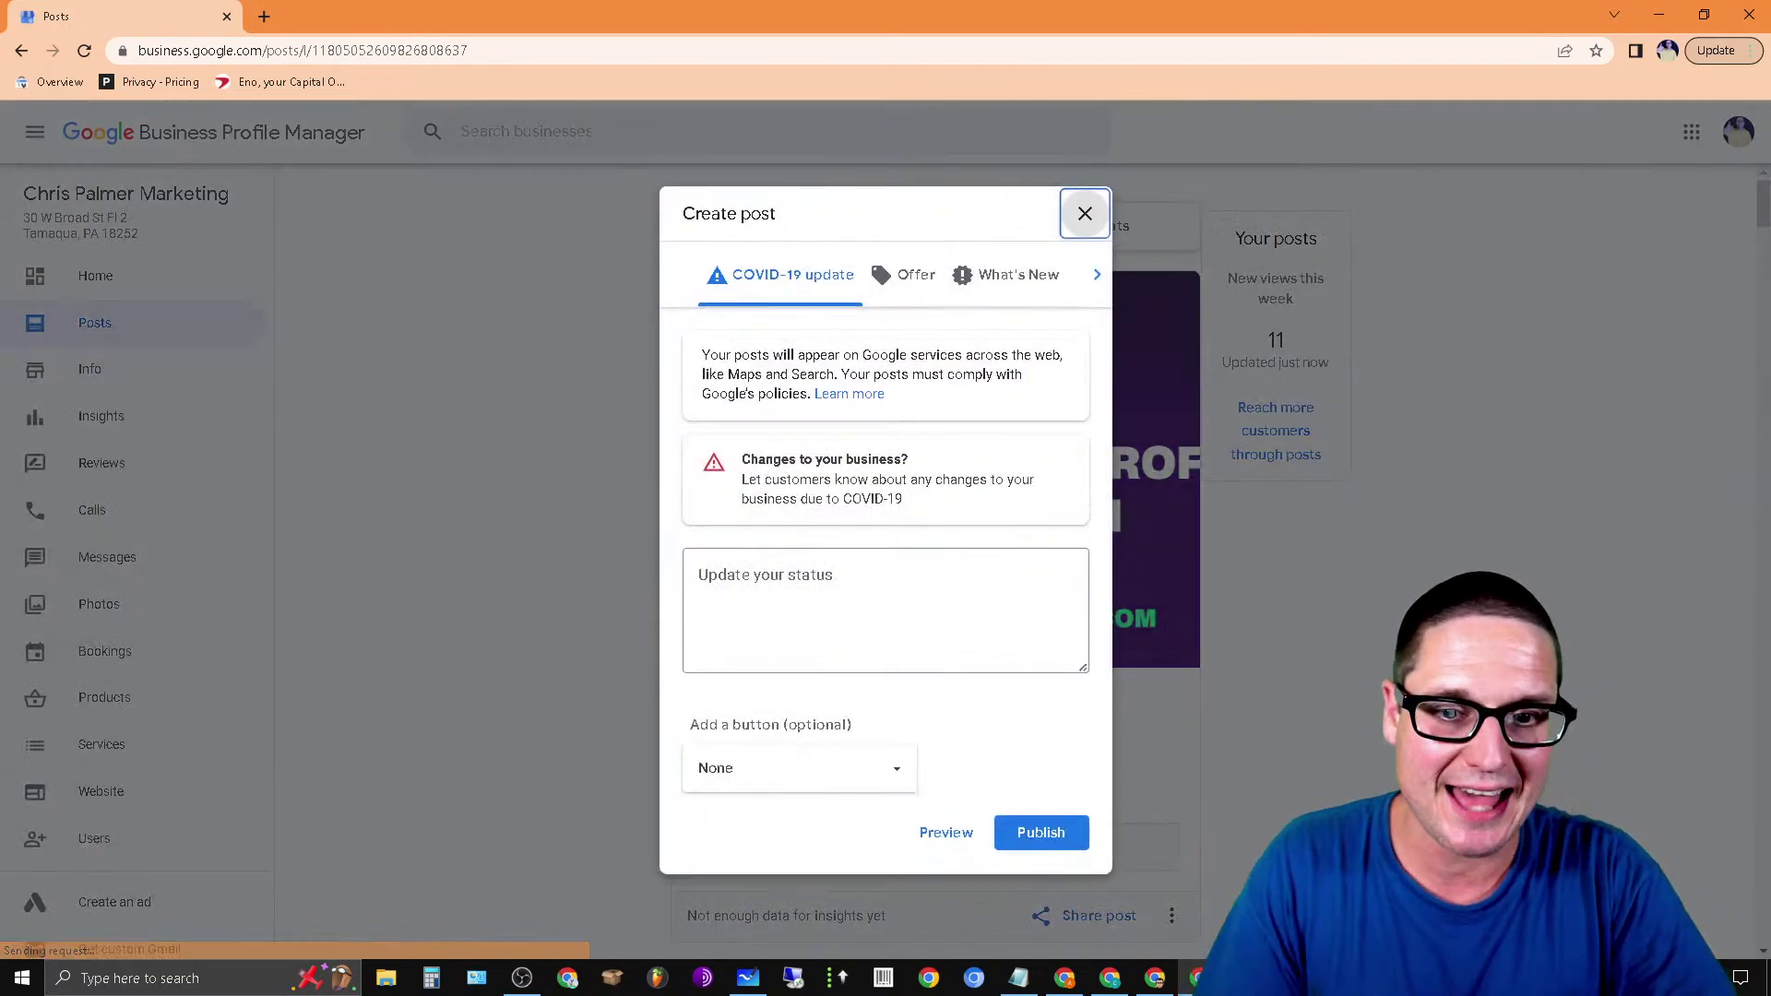
Step: Draft a new Offer post titled "Local SEO Services in Phildelphia"
{"action": "left_click", "coordinate": [1008, 271]}
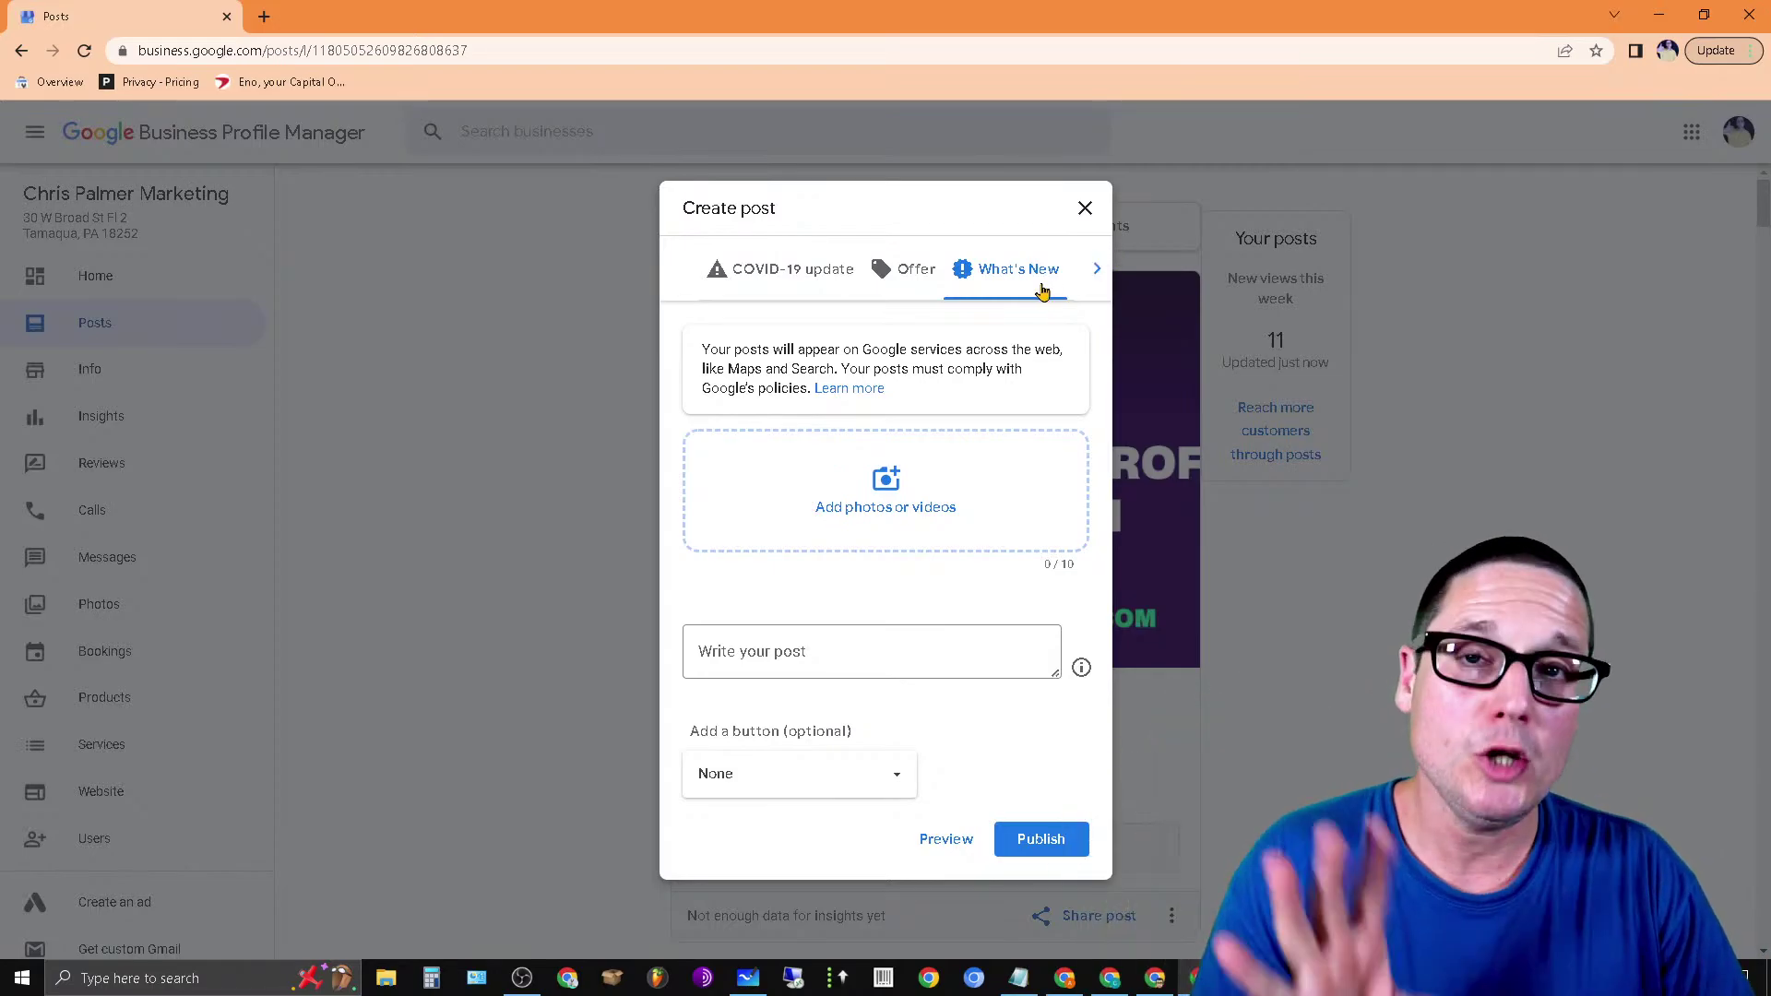
{"action": "left_click", "coordinate": [910, 269]}
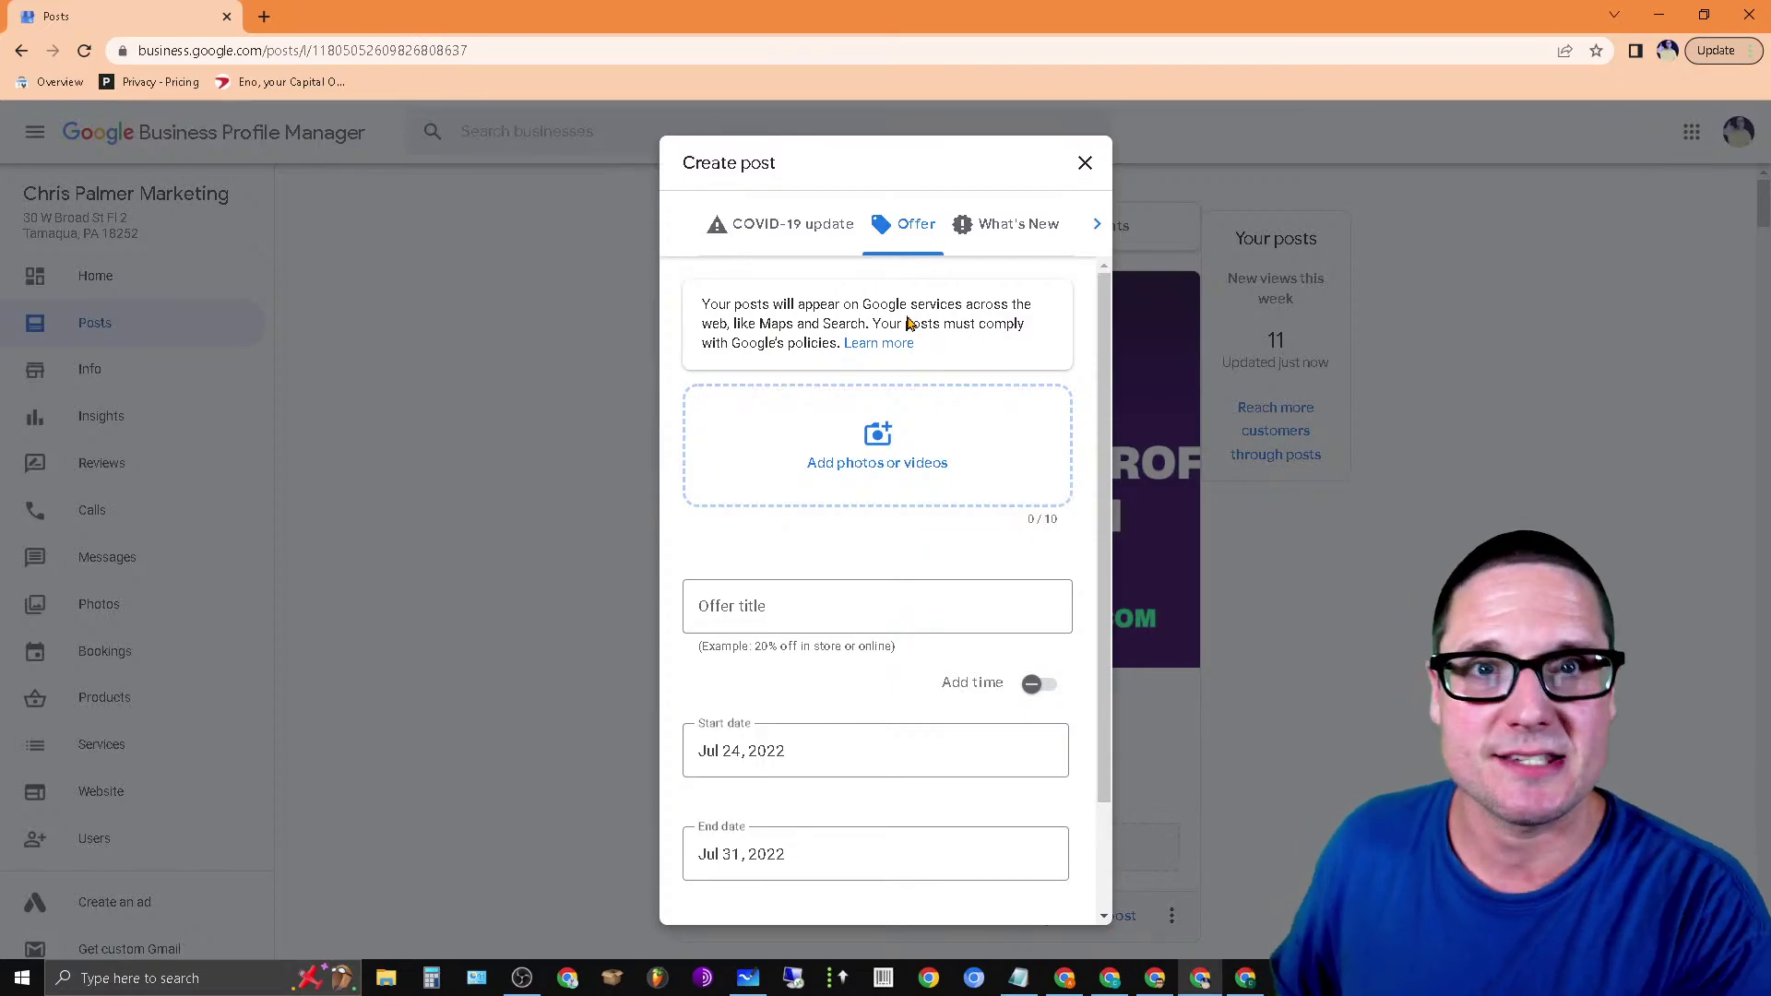
{"action": "left_click", "coordinate": [860, 604]}
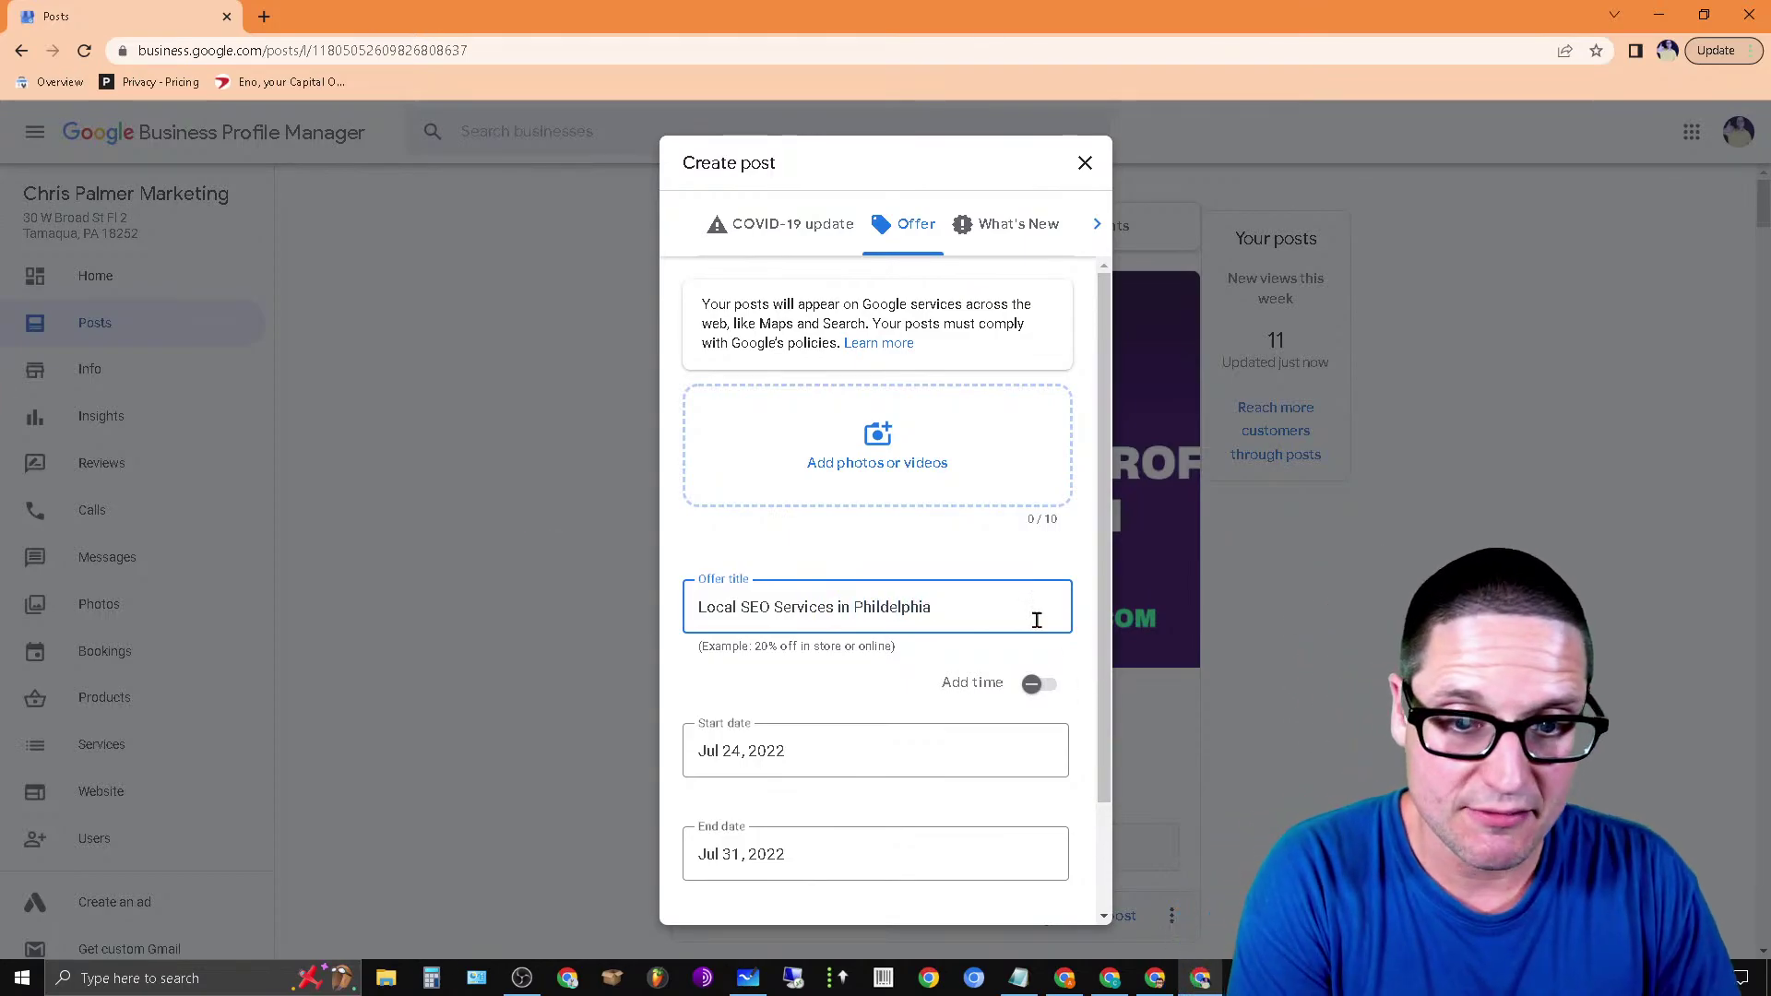
{"action": "left_click_drag", "start_coordinate": [1036, 620], "coordinate": [648, 619]}
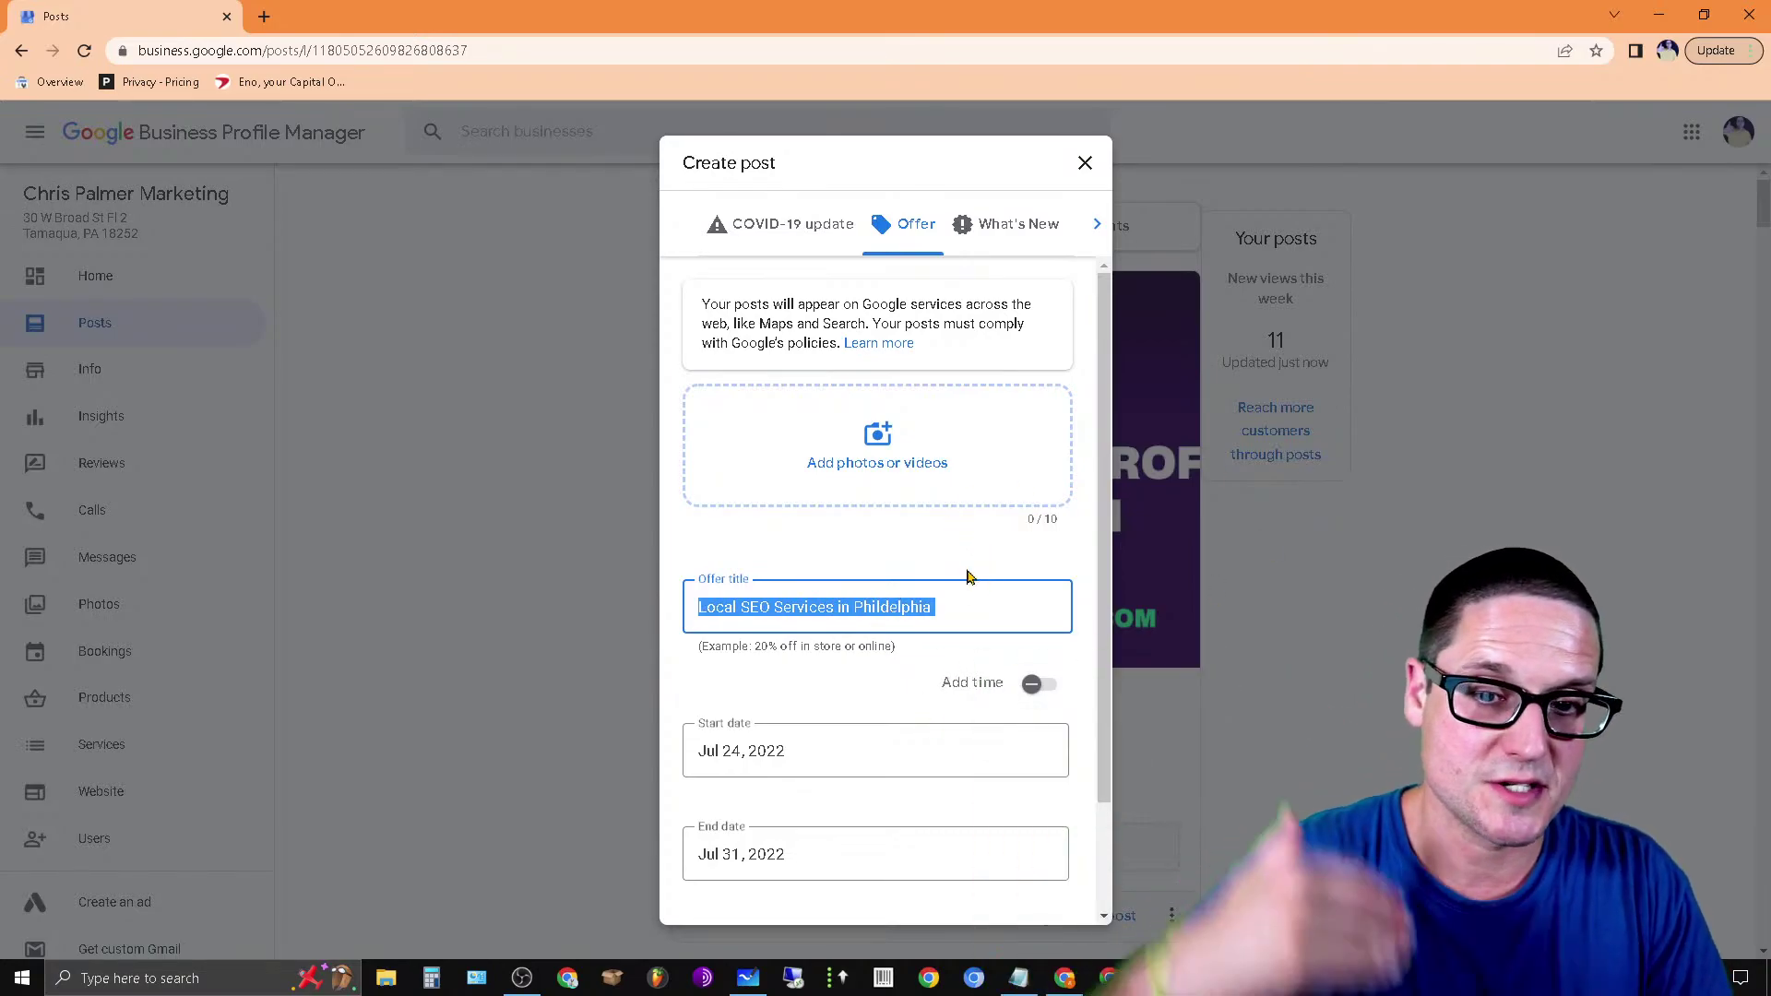
Step: Expand the offer's optional details, go to the redeem link field, and discard the draft post
{"action": "scroll", "coordinate": [967, 576], "scroll_direction": "down", "scroll_amount": 2}
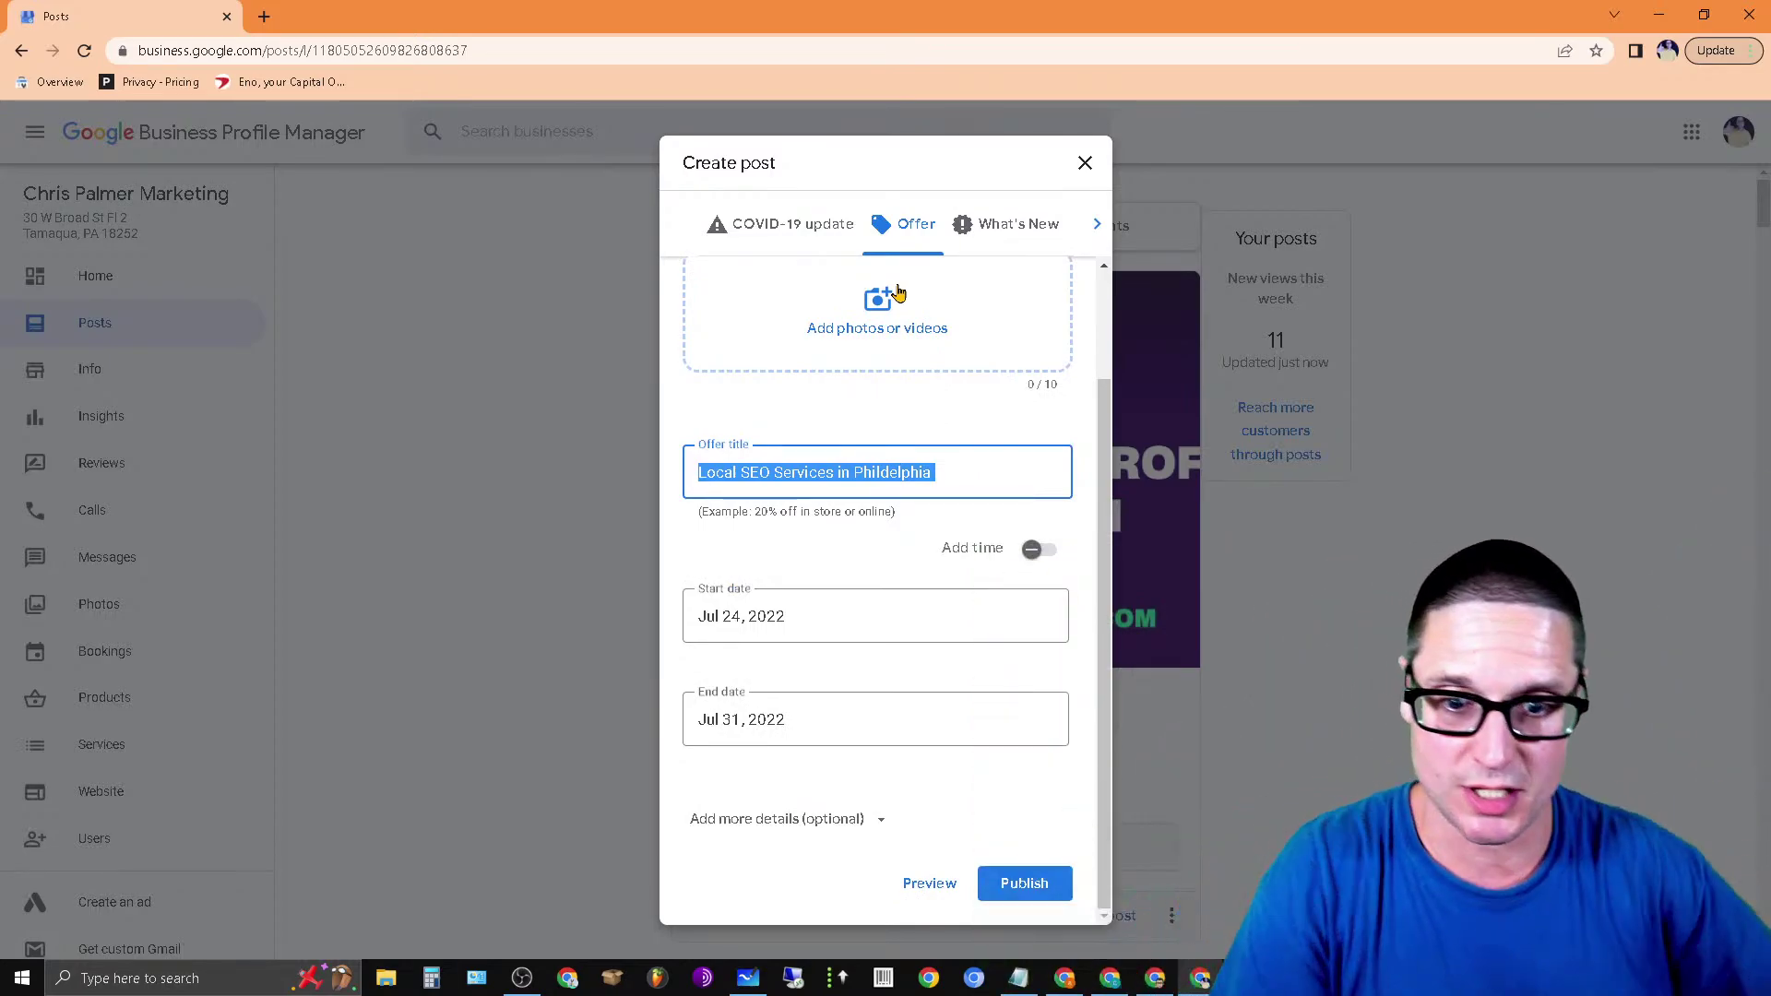
{"action": "left_click", "coordinate": [835, 835]}
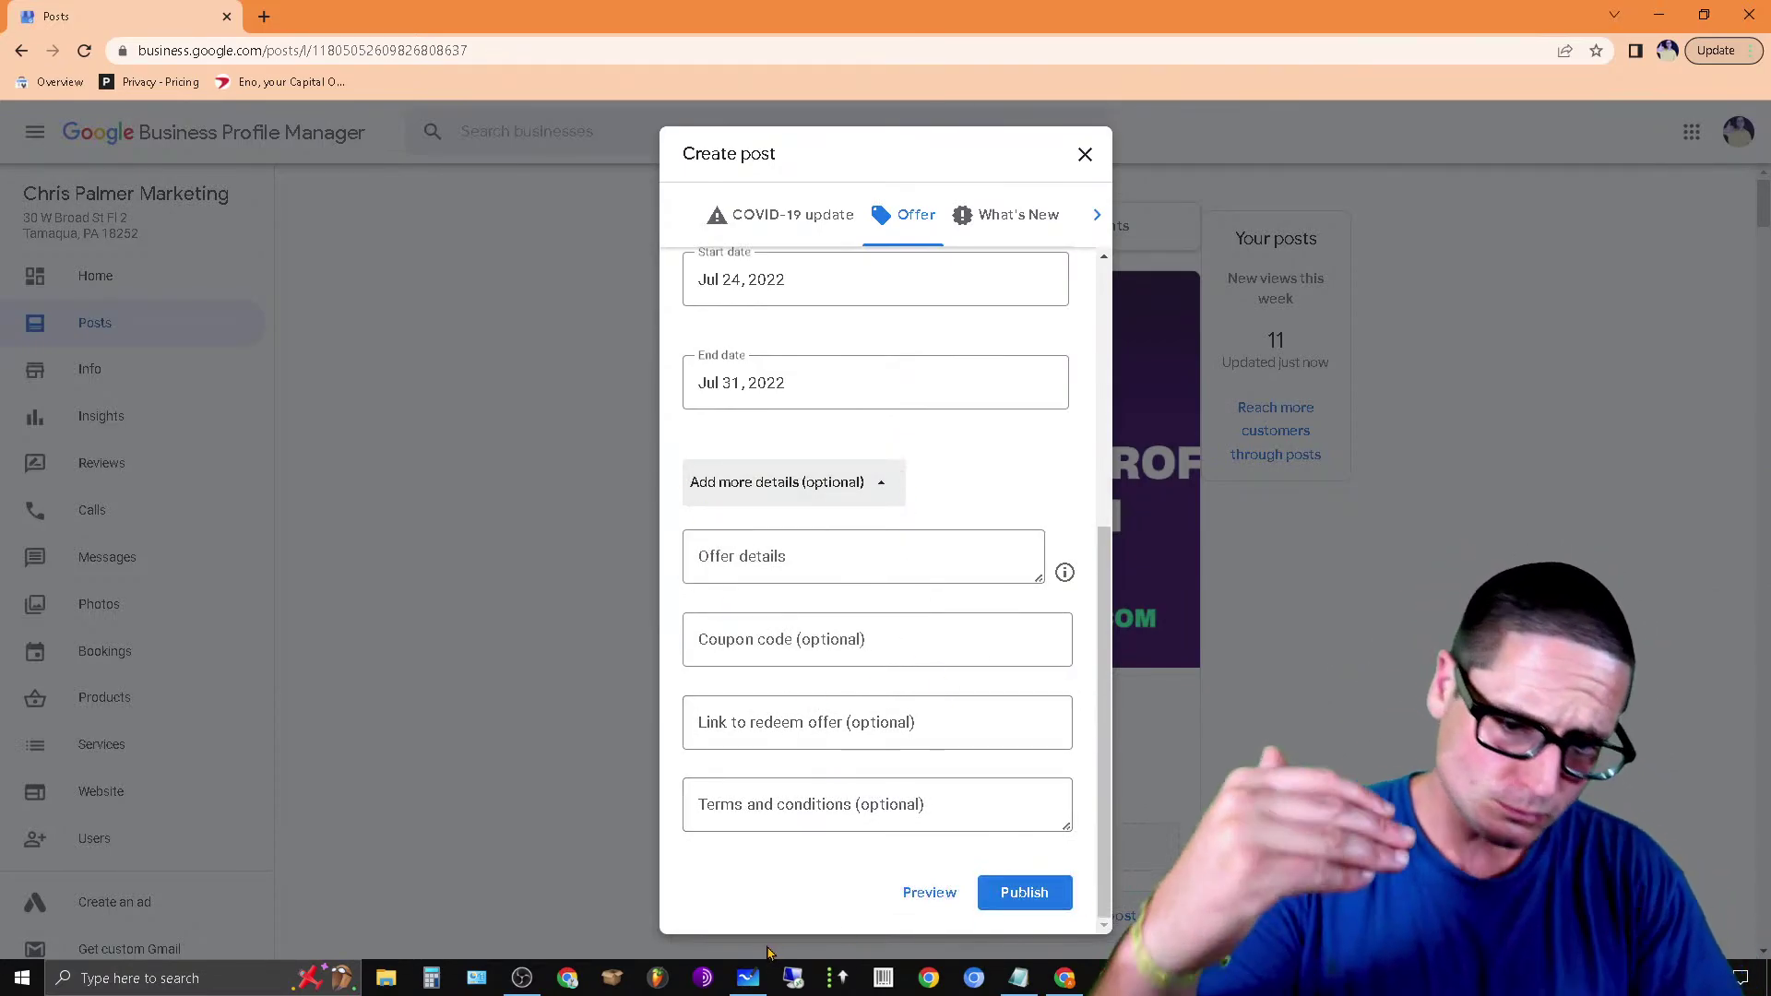
{"action": "left_click", "coordinate": [783, 716]}
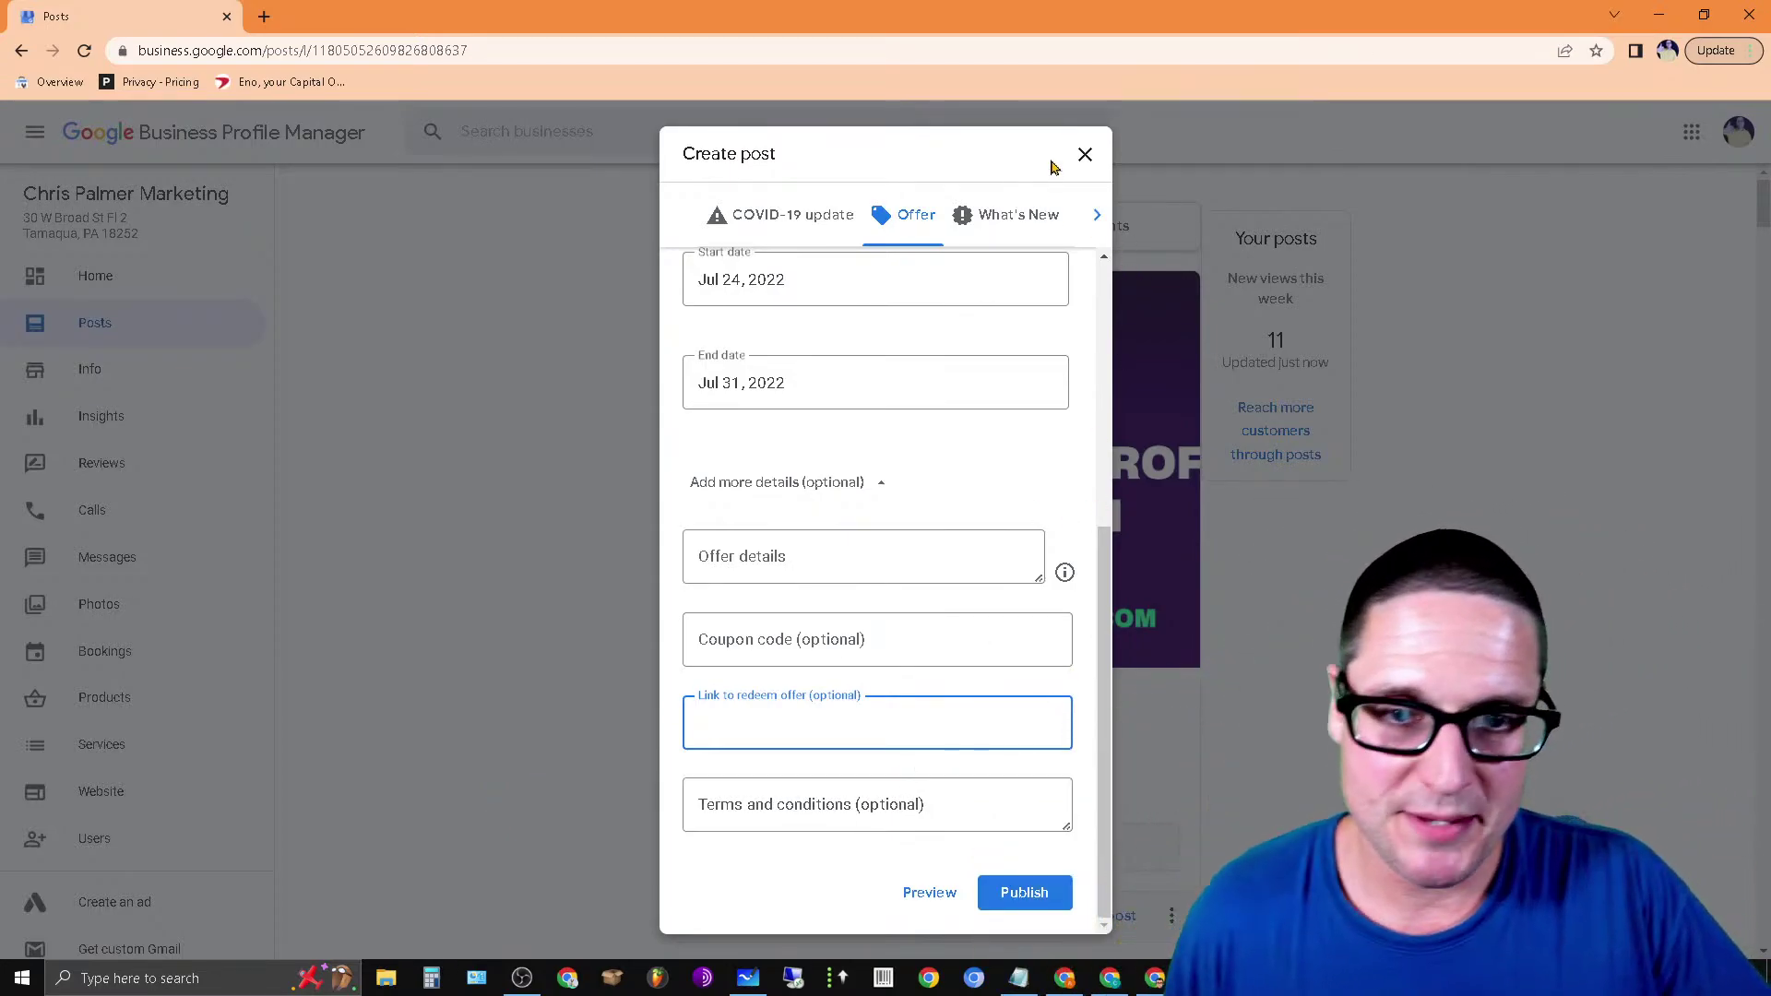
{"action": "left_click", "coordinate": [1081, 158]}
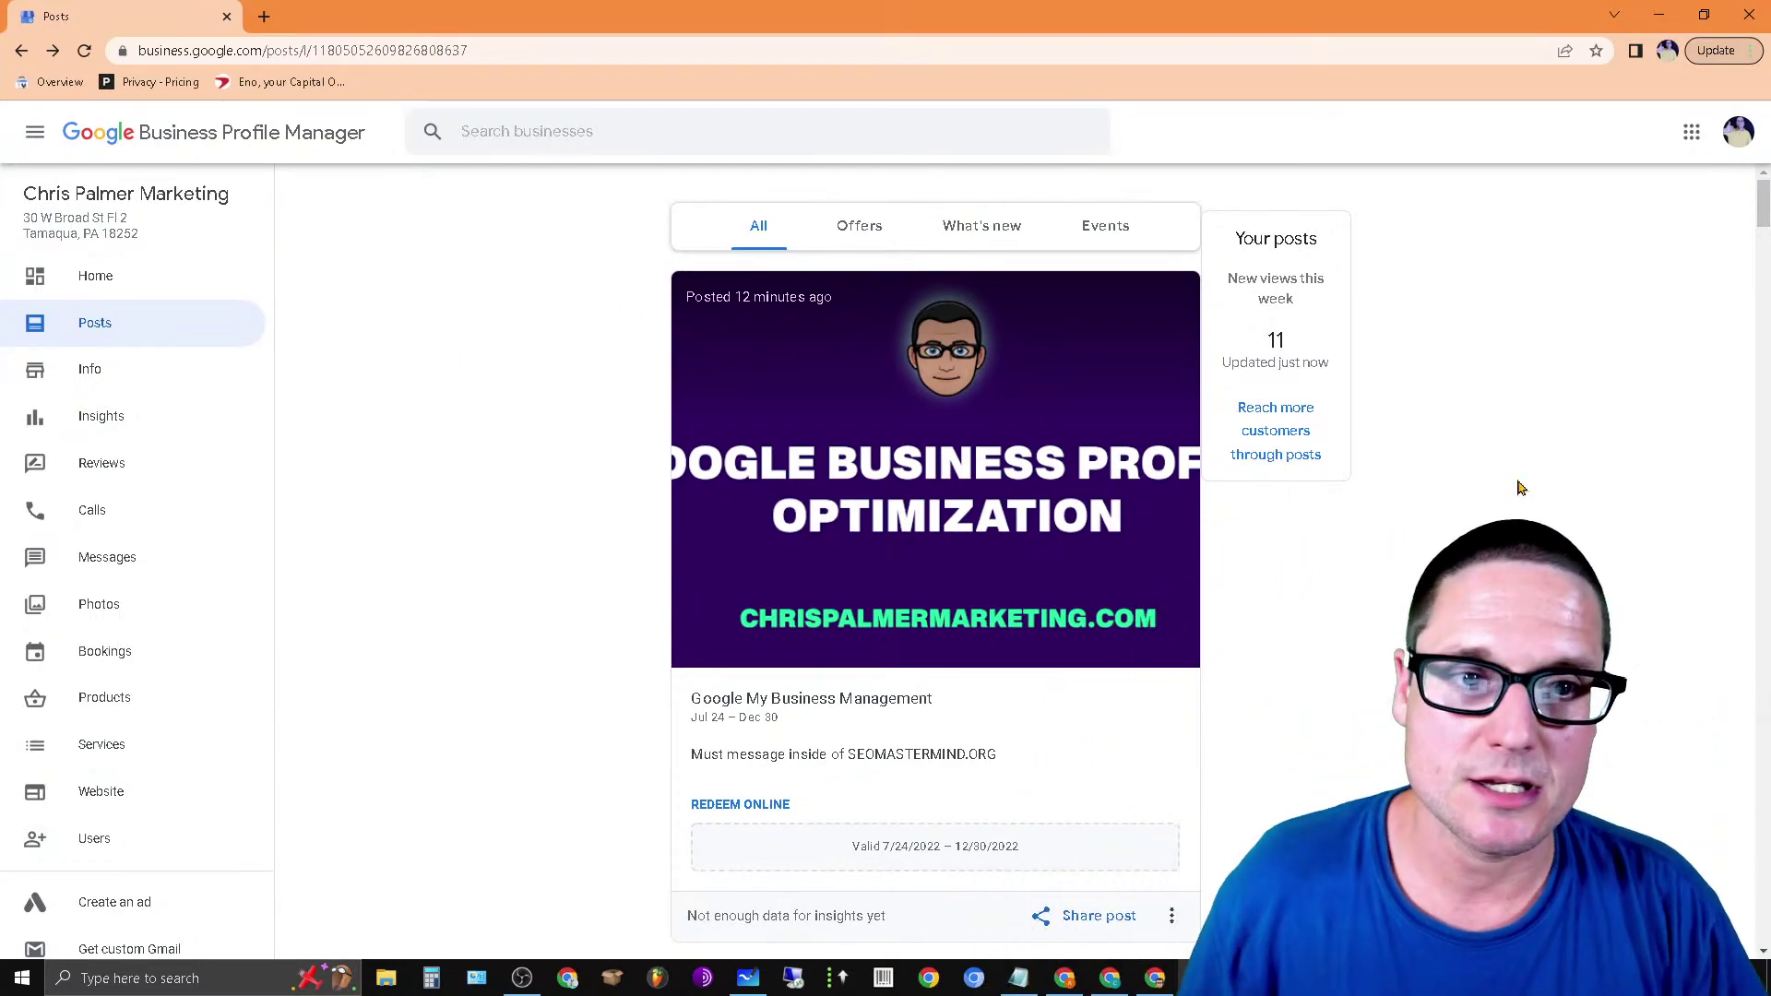
Step: Search Google for "chris palmer markeitng" in a new tab and examine the products shown in the business profile
{"action": "left_click", "coordinate": [1658, 15]}
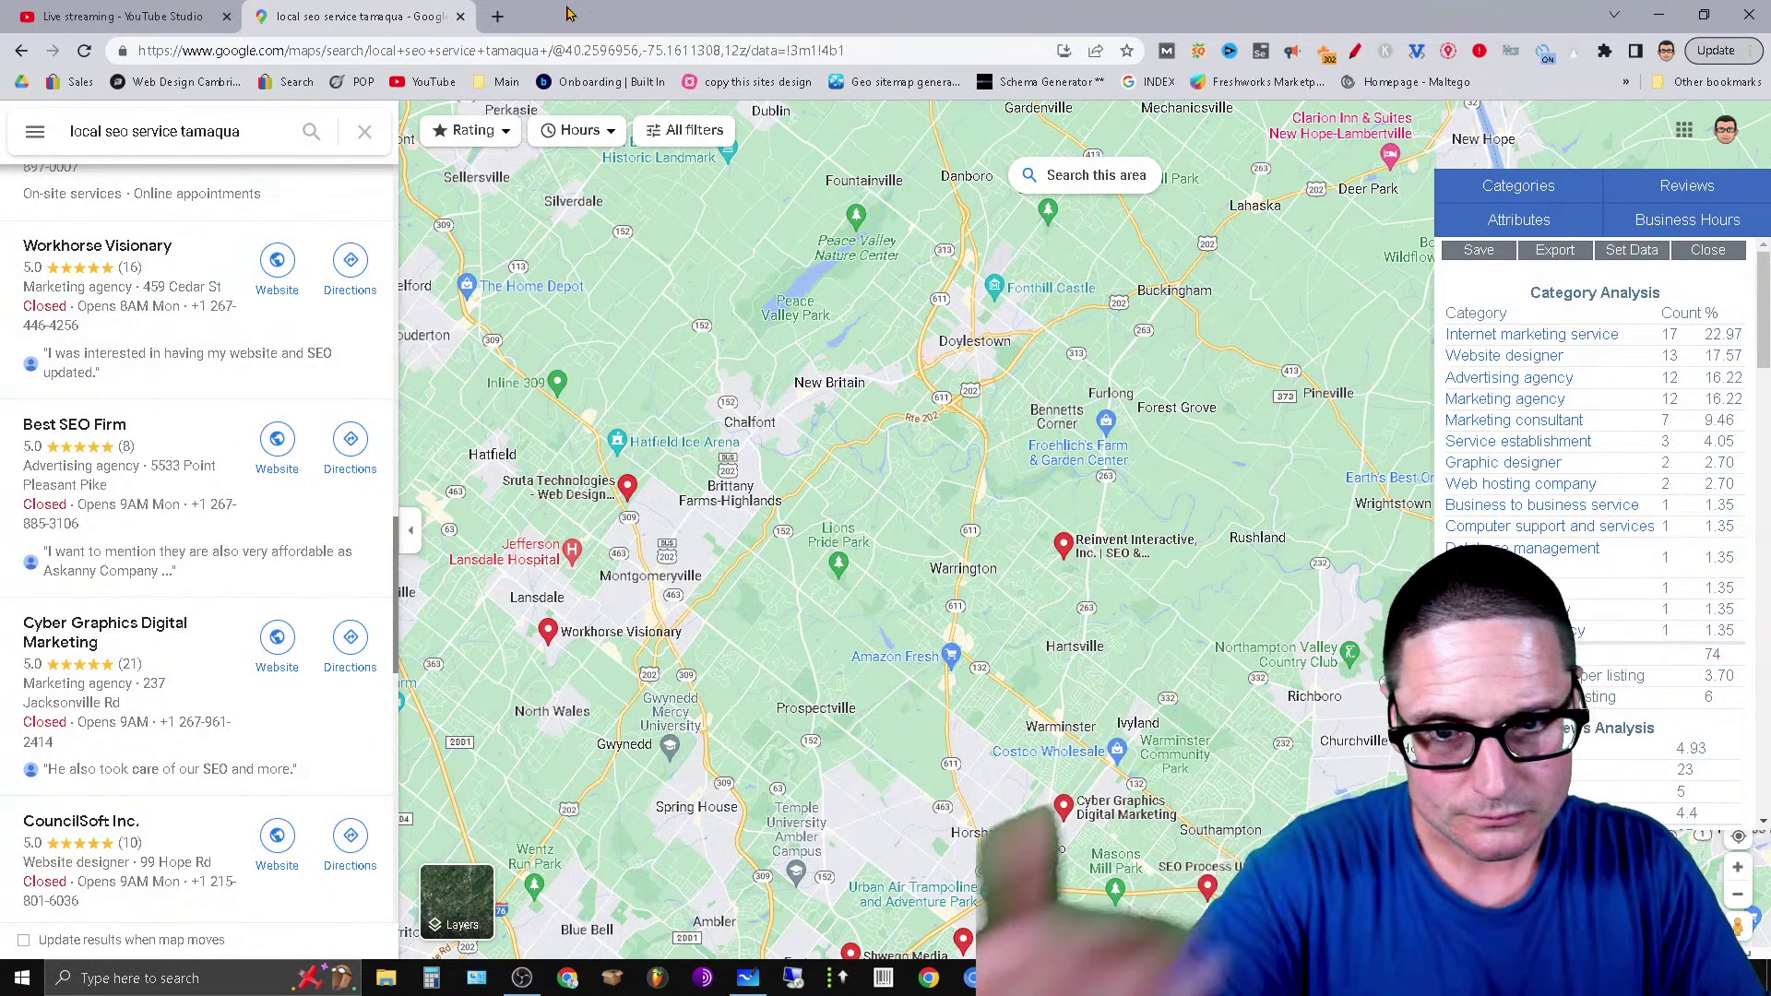
{"action": "left_click", "coordinate": [497, 16]}
{"action": "left_click", "coordinate": [688, 399]}
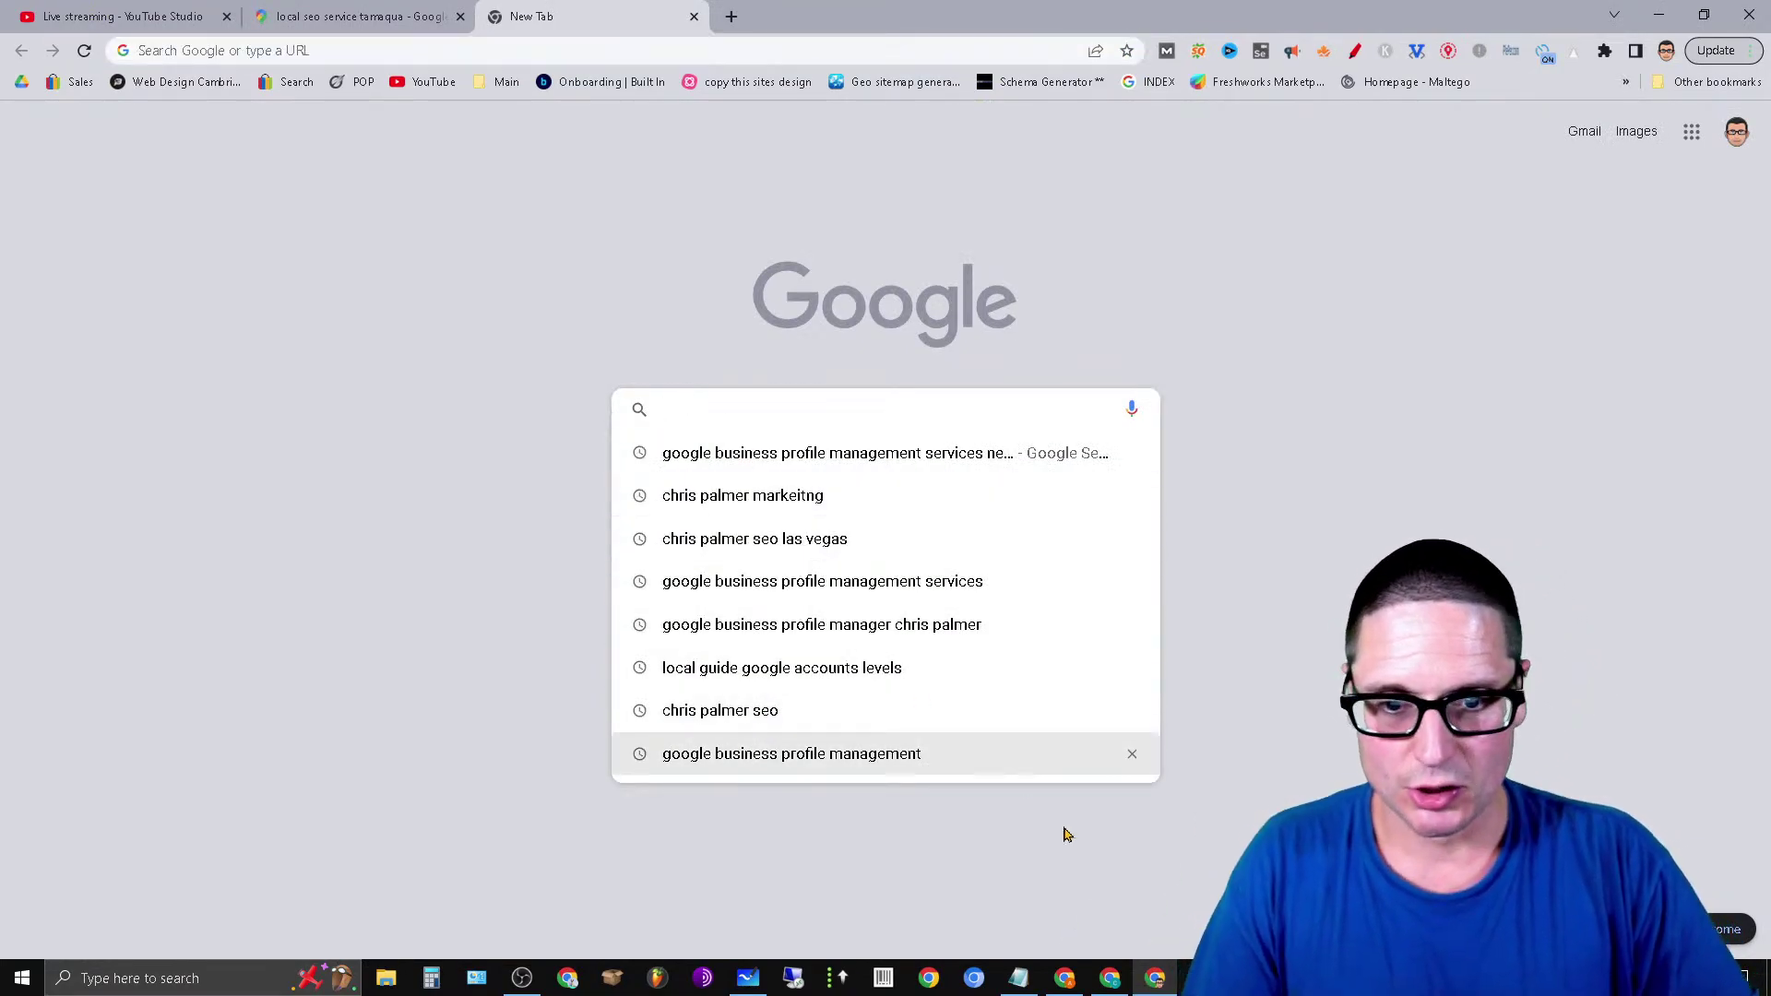
{"action": "left_click", "coordinate": [839, 499]}
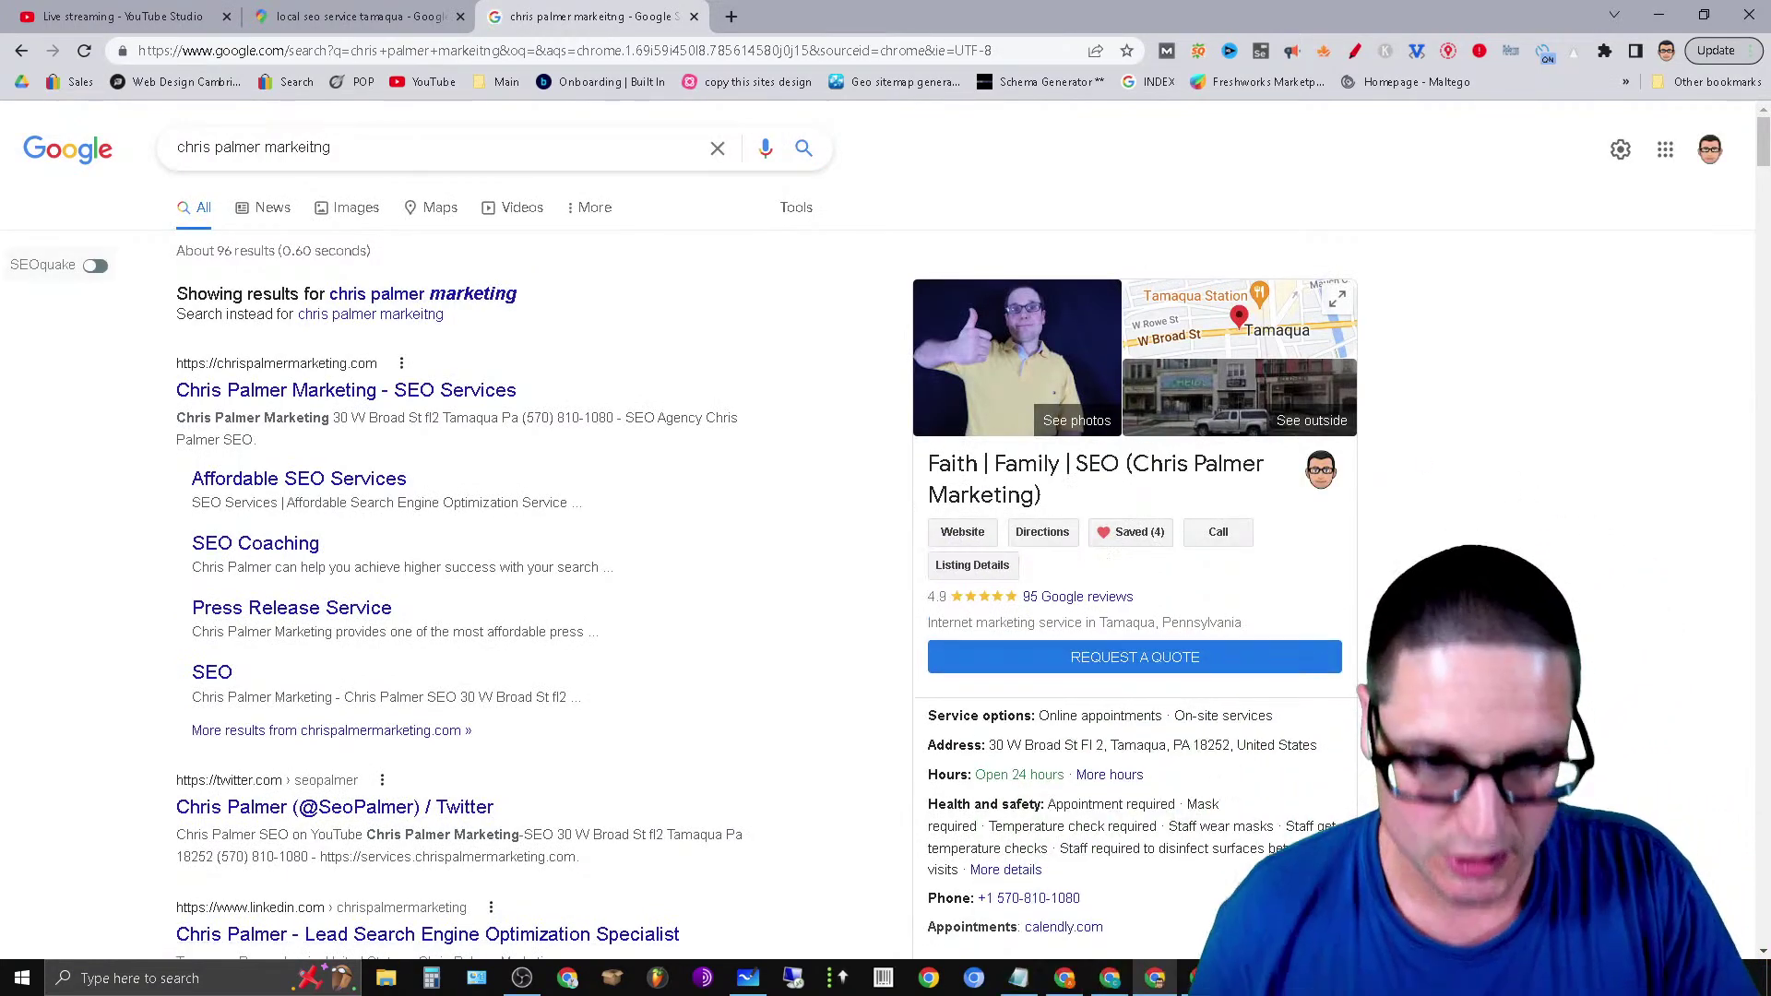
{"action": "scroll", "coordinate": [915, 496], "scroll_direction": "down", "scroll_amount": 6}
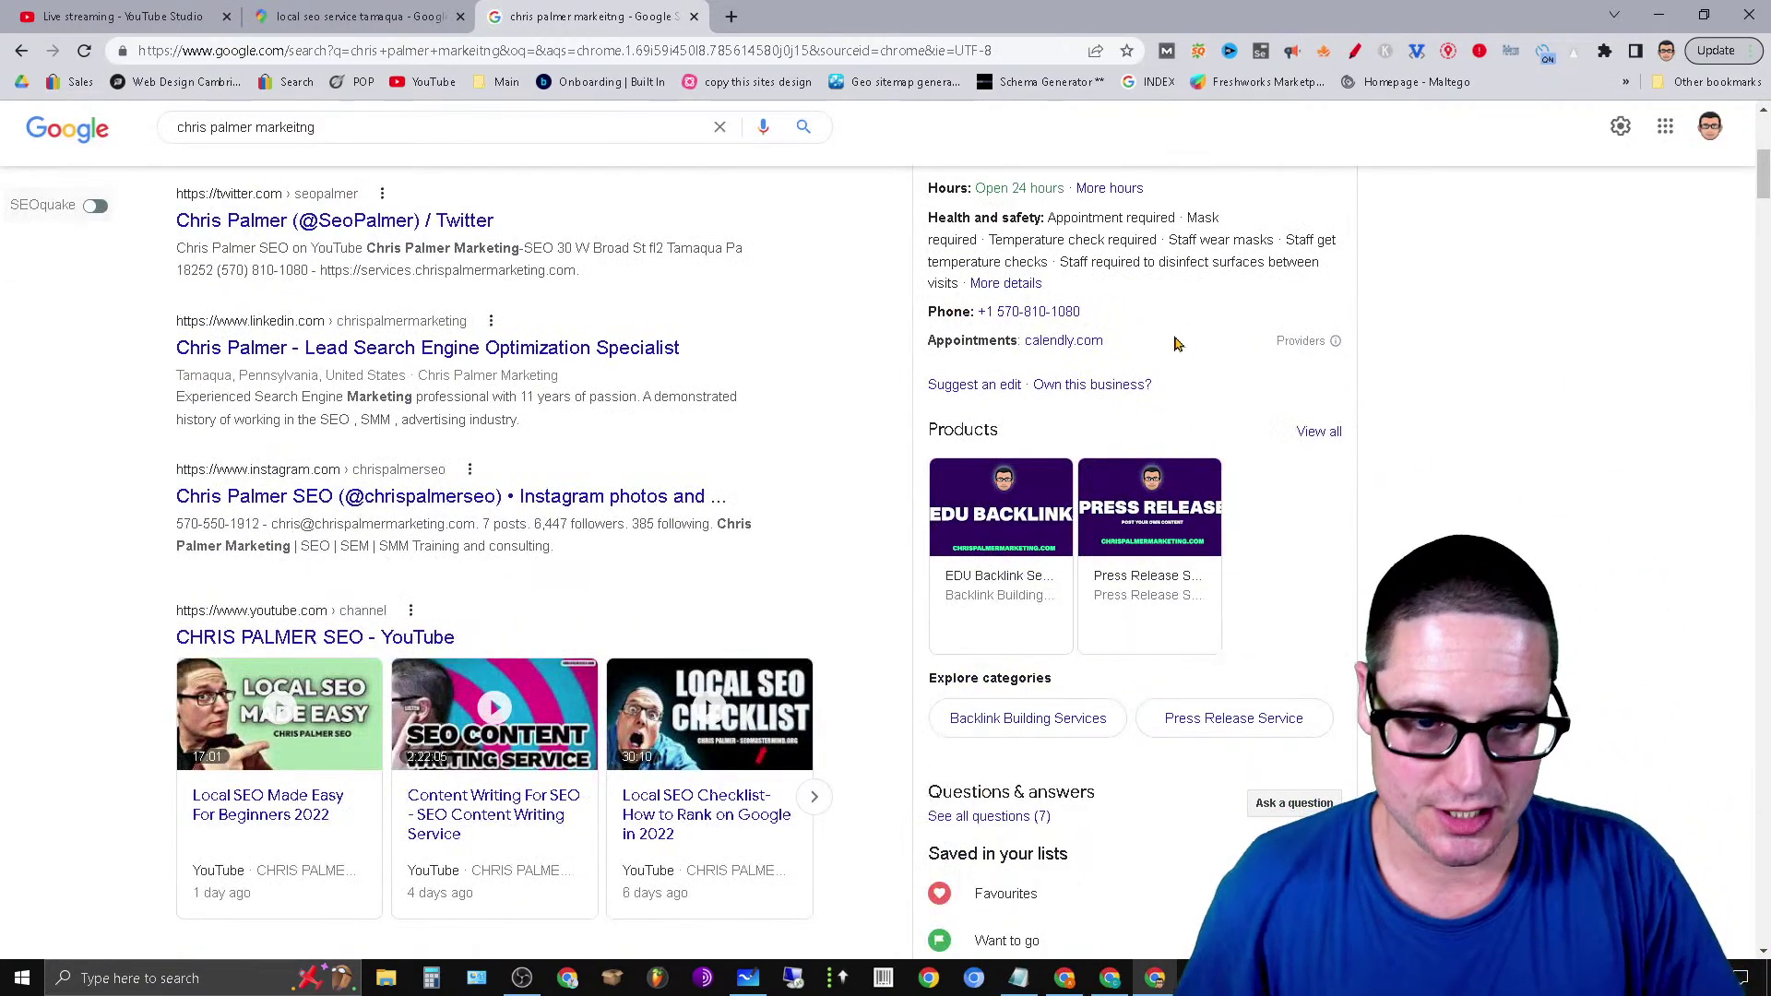
{"action": "scroll", "coordinate": [1402, 406], "scroll_direction": "up", "scroll_amount": 3}
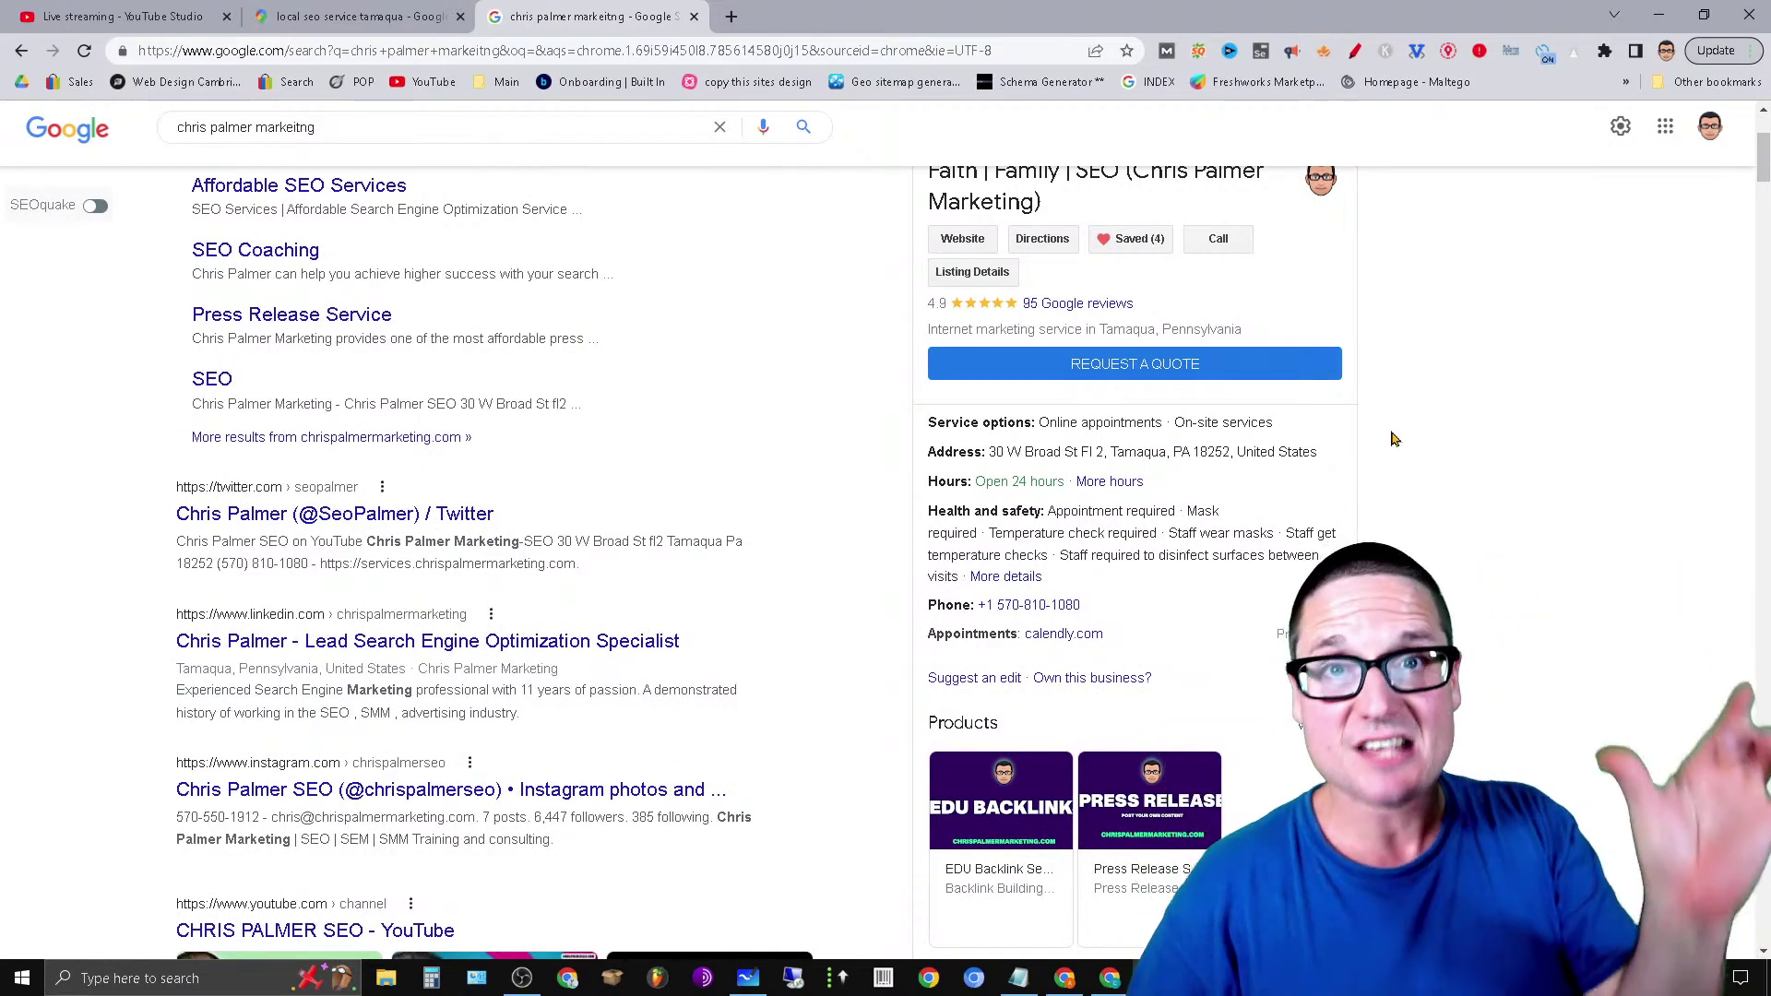
{"action": "scroll", "coordinate": [1368, 584], "scroll_direction": "down", "scroll_amount": 3}
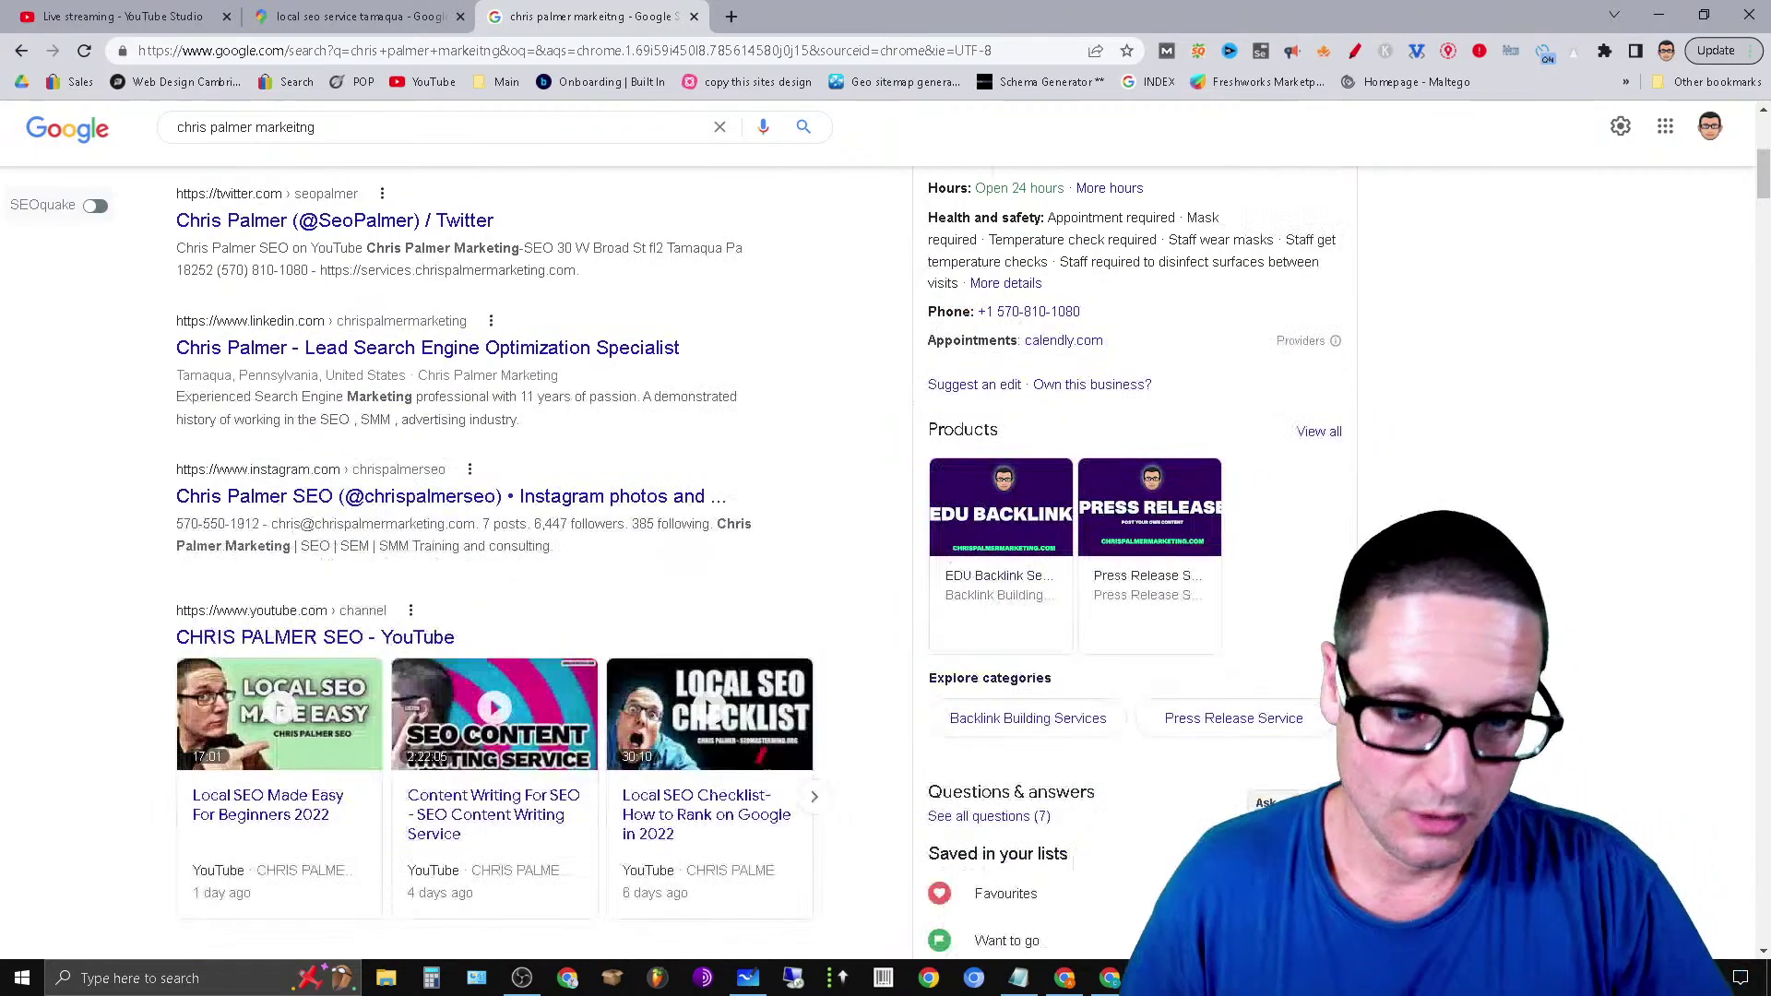
Step: Start a new question in the business profile's Questions & answers section and enter "google business" as its text
{"action": "scroll", "coordinate": [1150, 645], "scroll_direction": "down", "scroll_amount": 6}
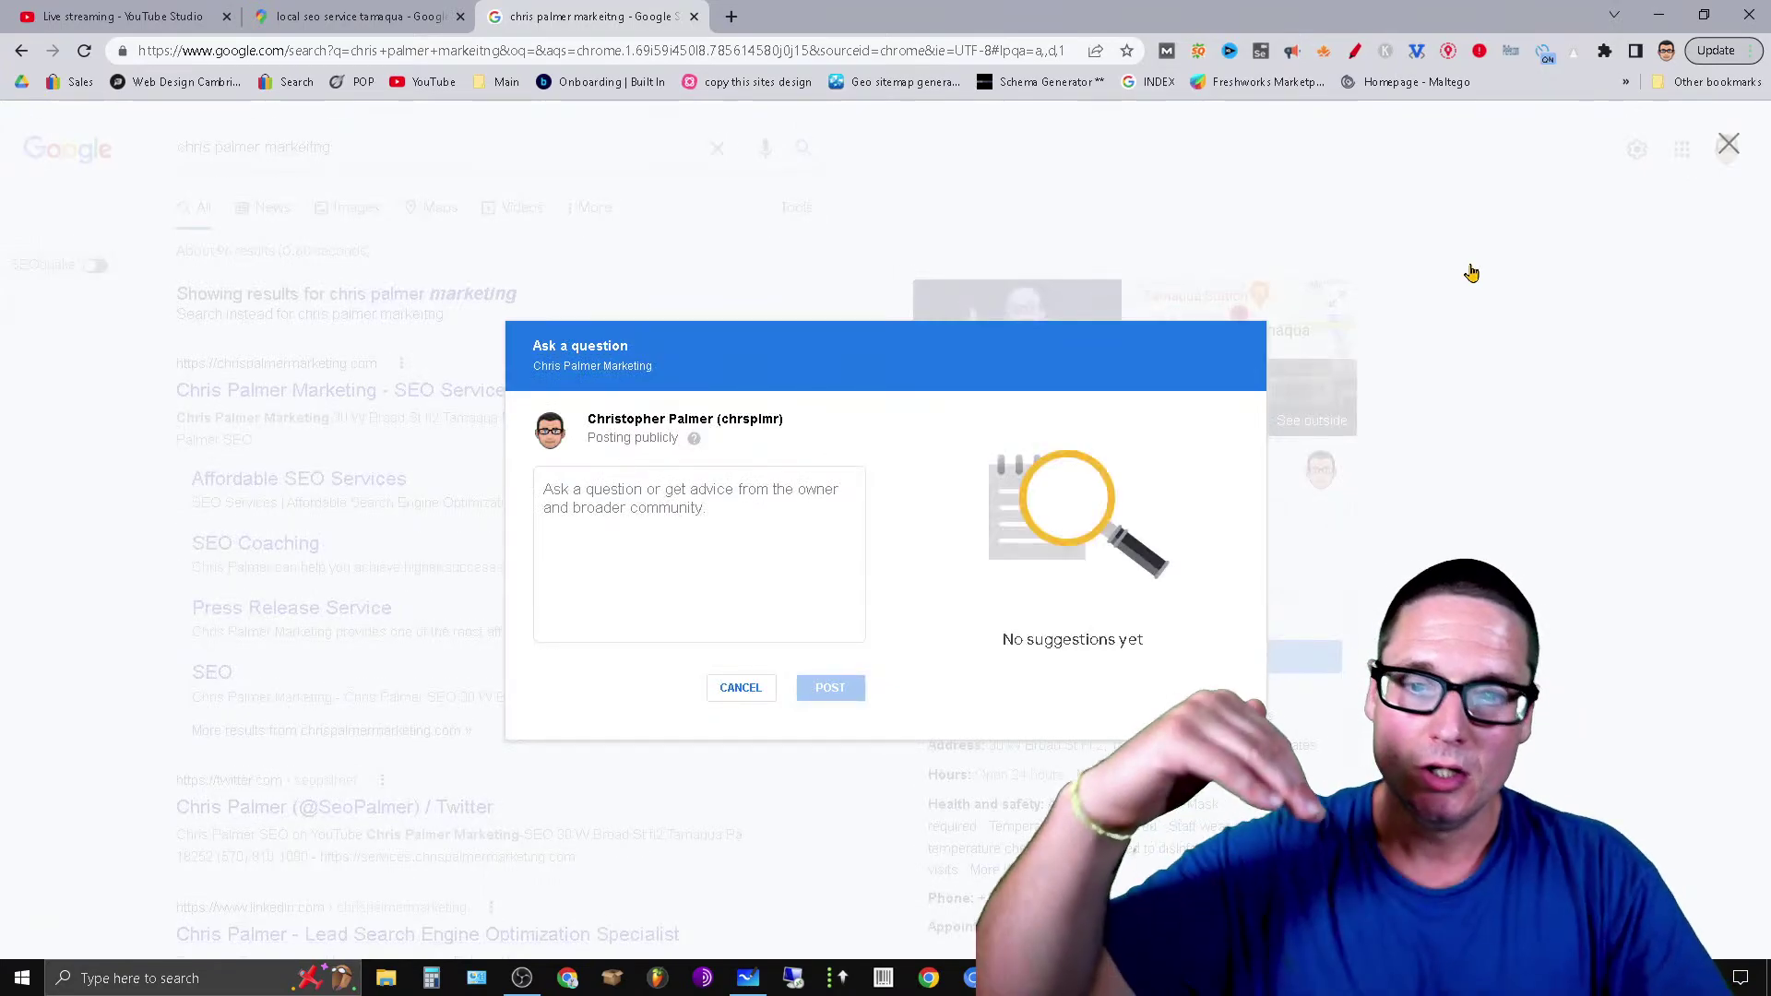
{"action": "type", "text": "gog"}
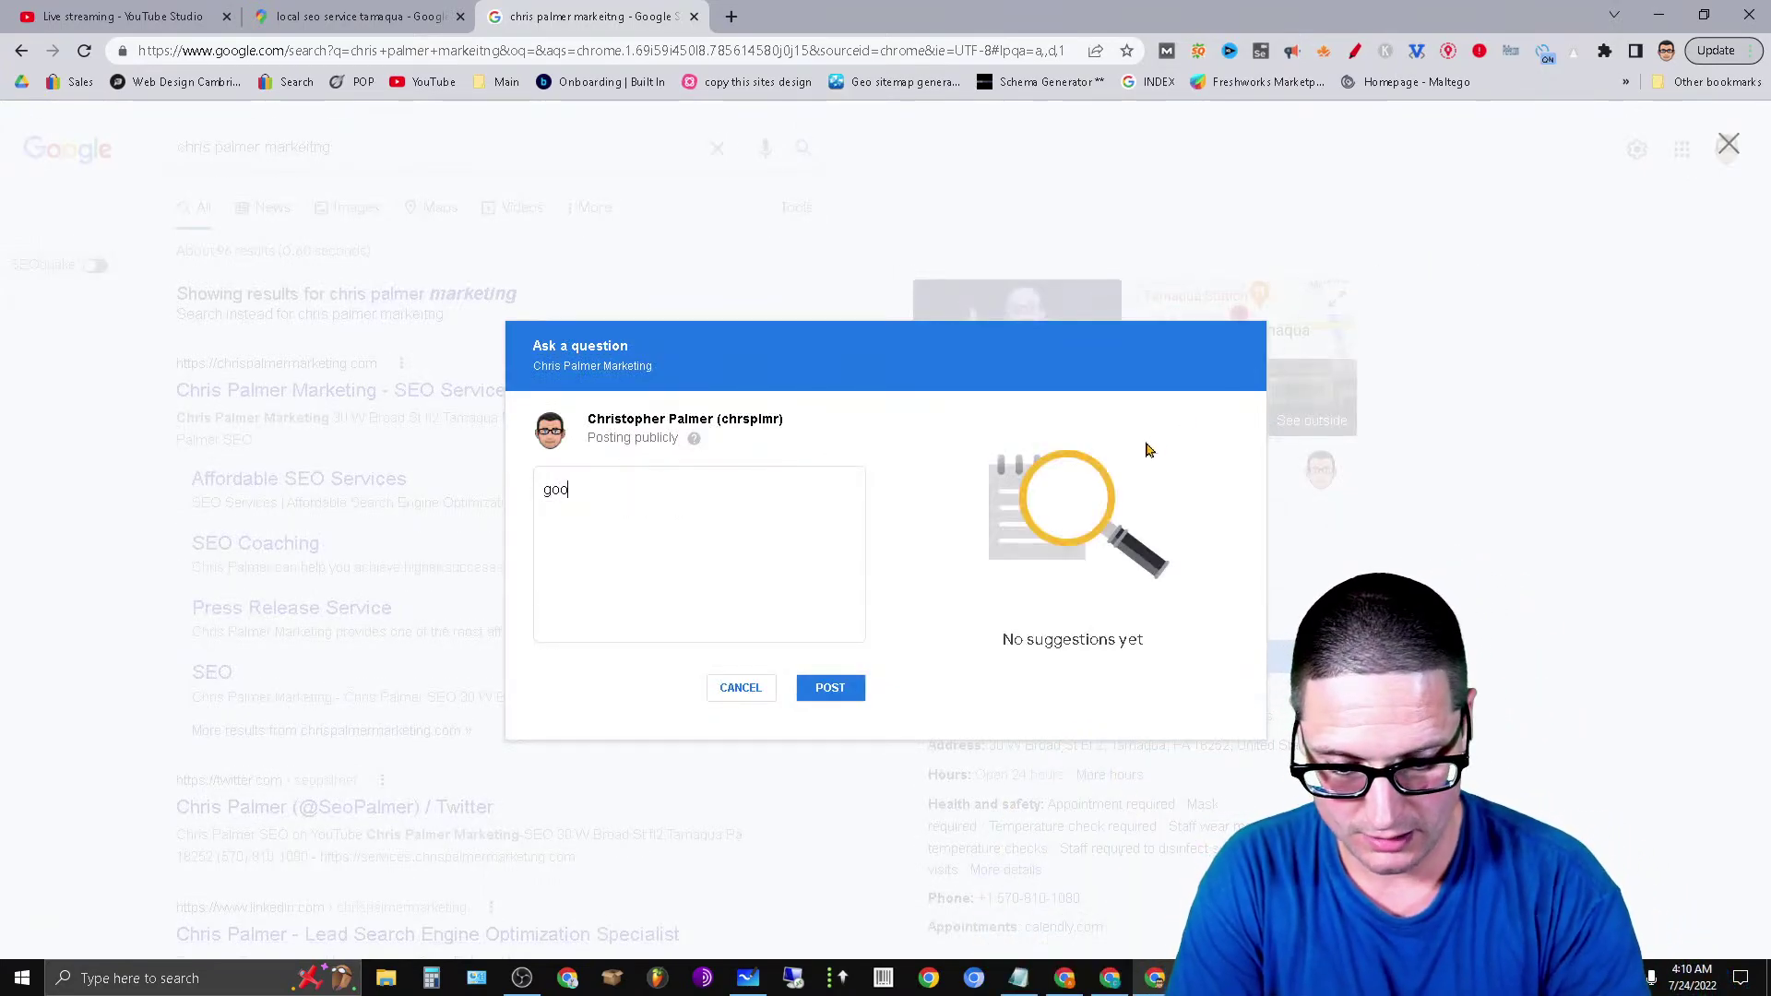
{"action": "type", "text": "gle bu"}
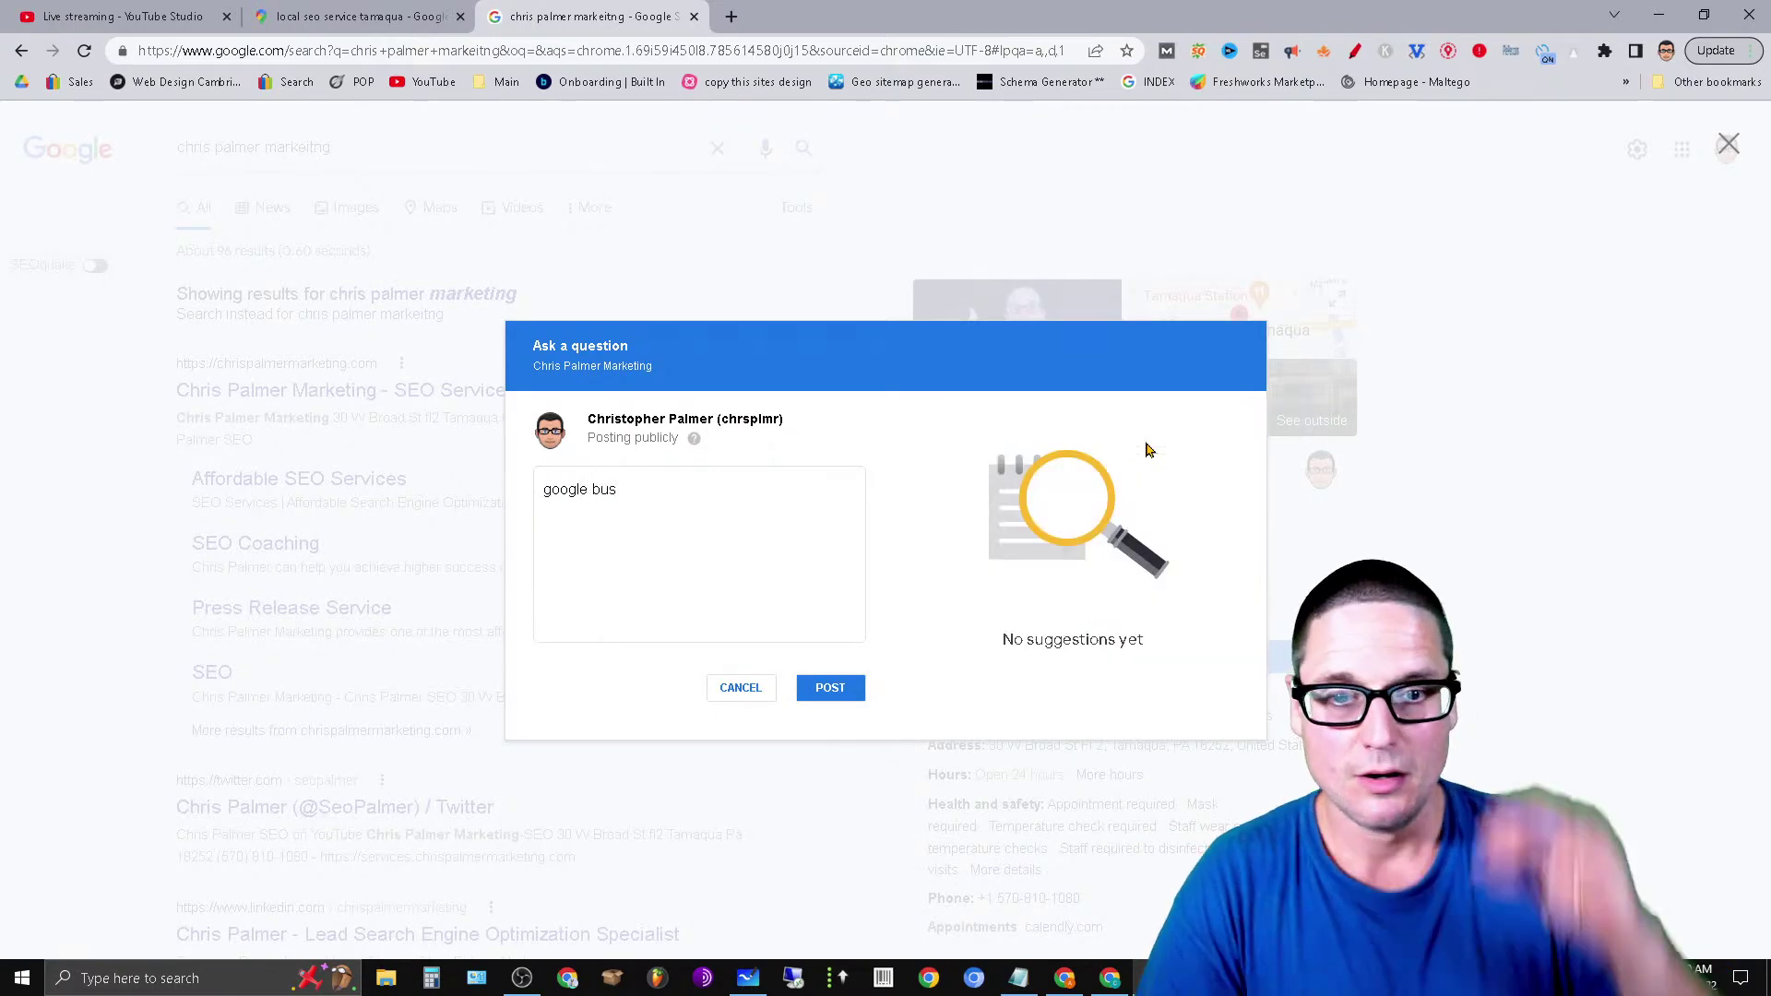
{"action": "key", "text": "BackSpace"}
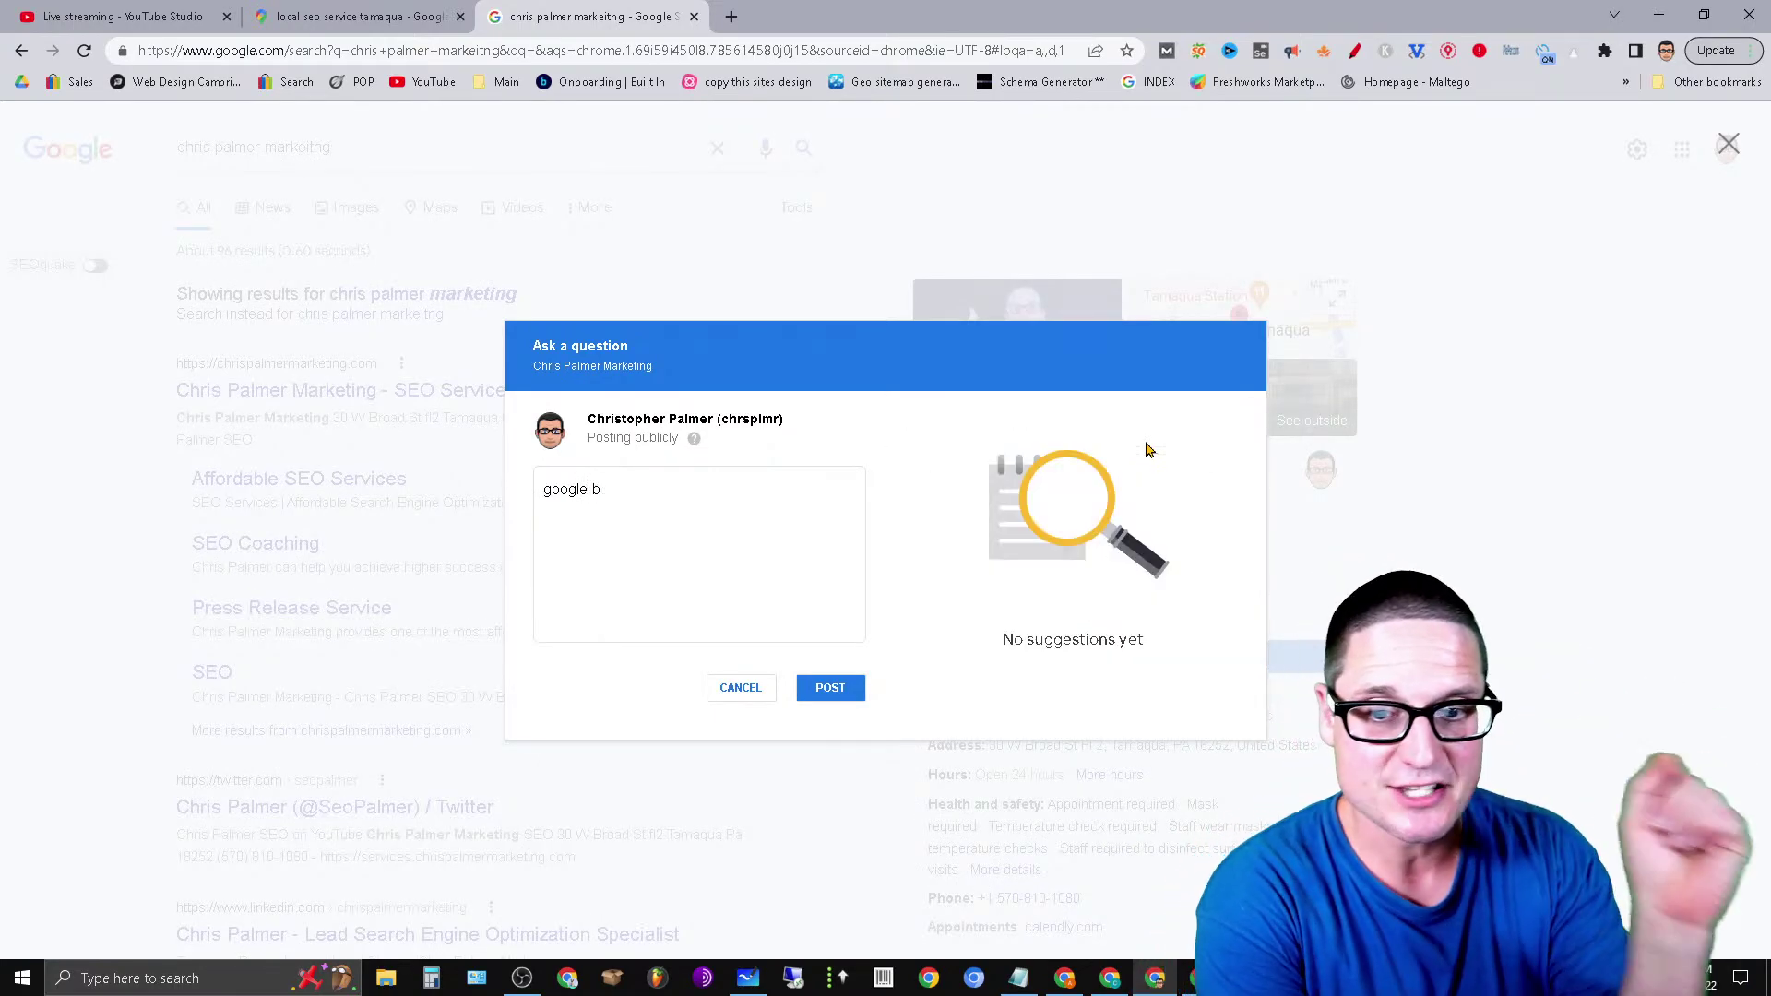
{"action": "type", "text": "usiness"}
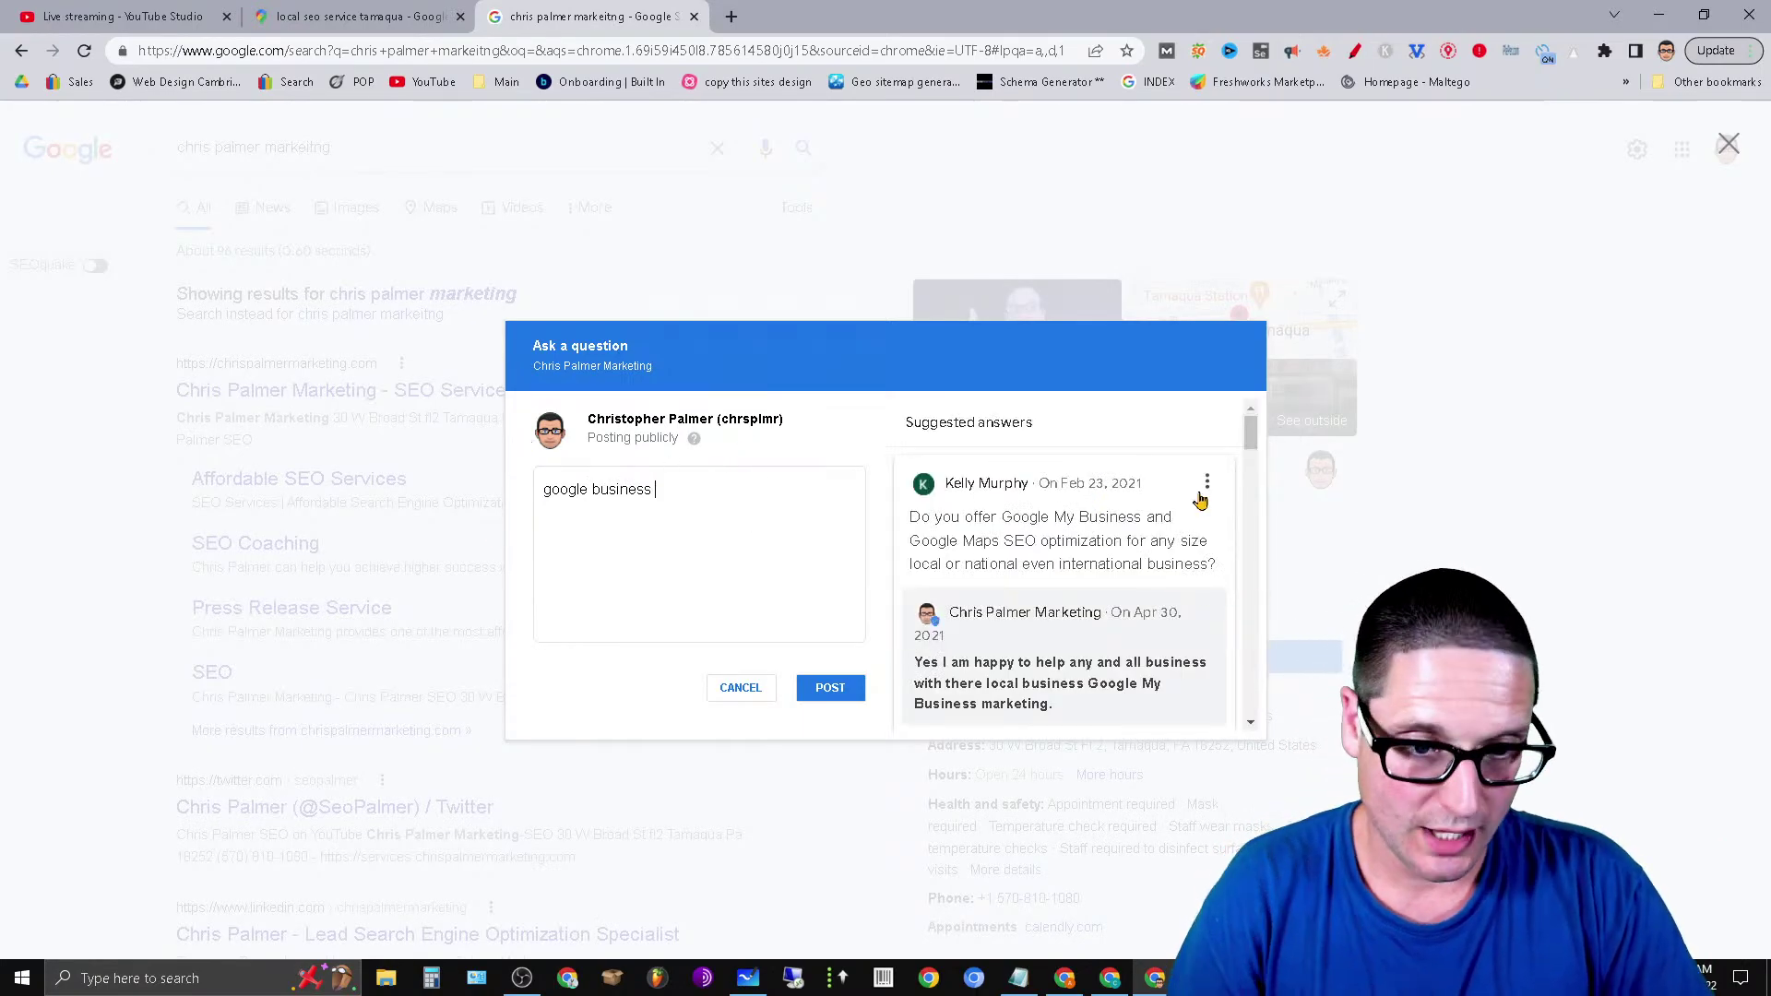
Step: Review the suggested answers for the drafted question, and close the question form without posting
{"action": "scroll", "coordinate": [1199, 499], "scroll_direction": "down", "scroll_amount": 5}
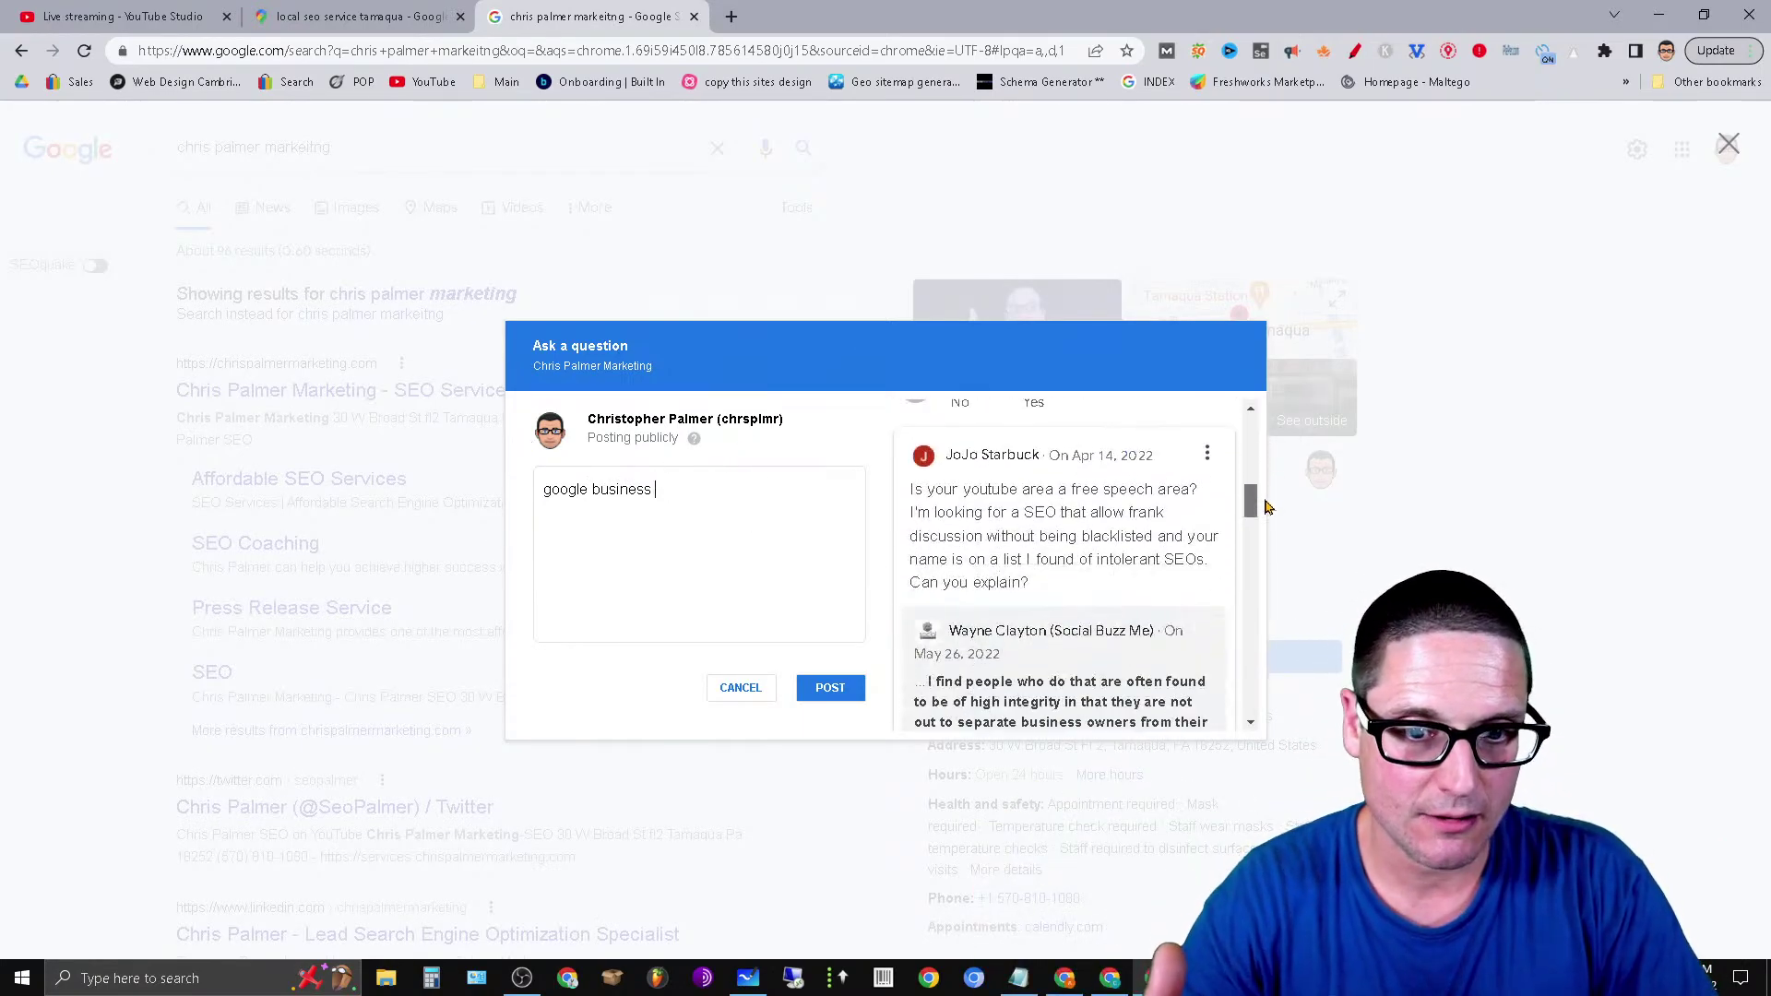
{"action": "scroll", "coordinate": [1264, 509], "scroll_direction": "down", "scroll_amount": 1}
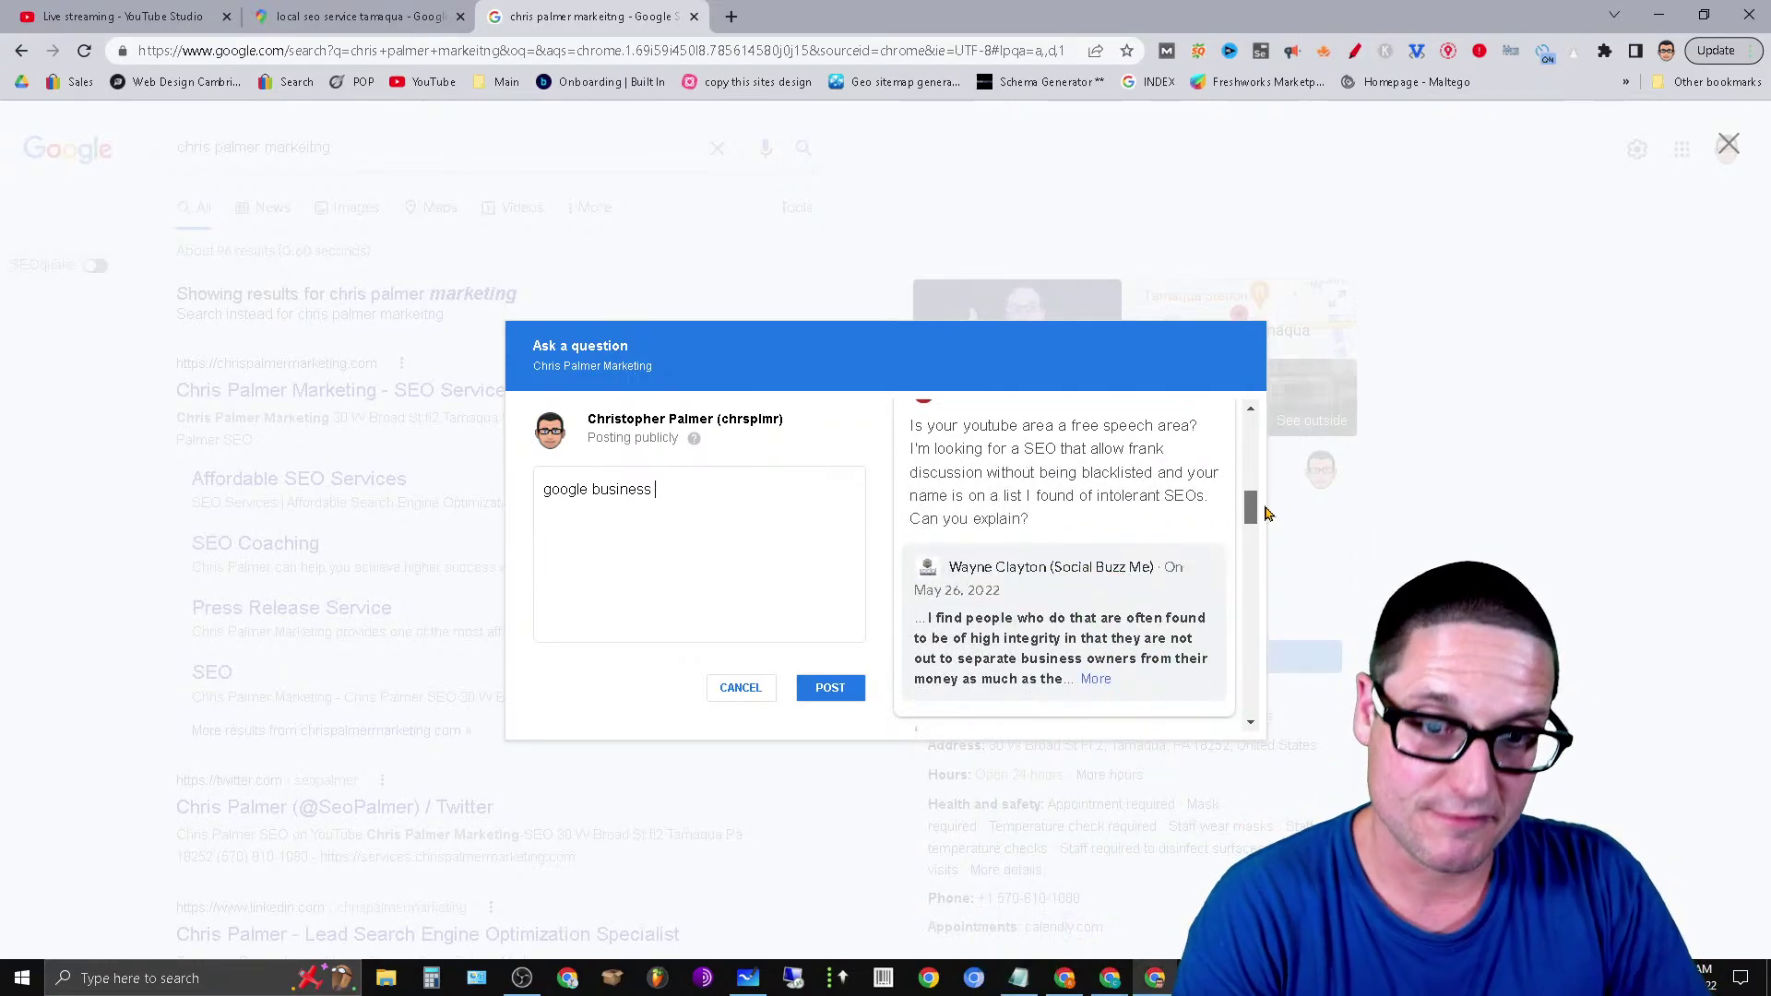
{"action": "scroll", "coordinate": [1264, 513], "scroll_direction": "down", "scroll_amount": 1}
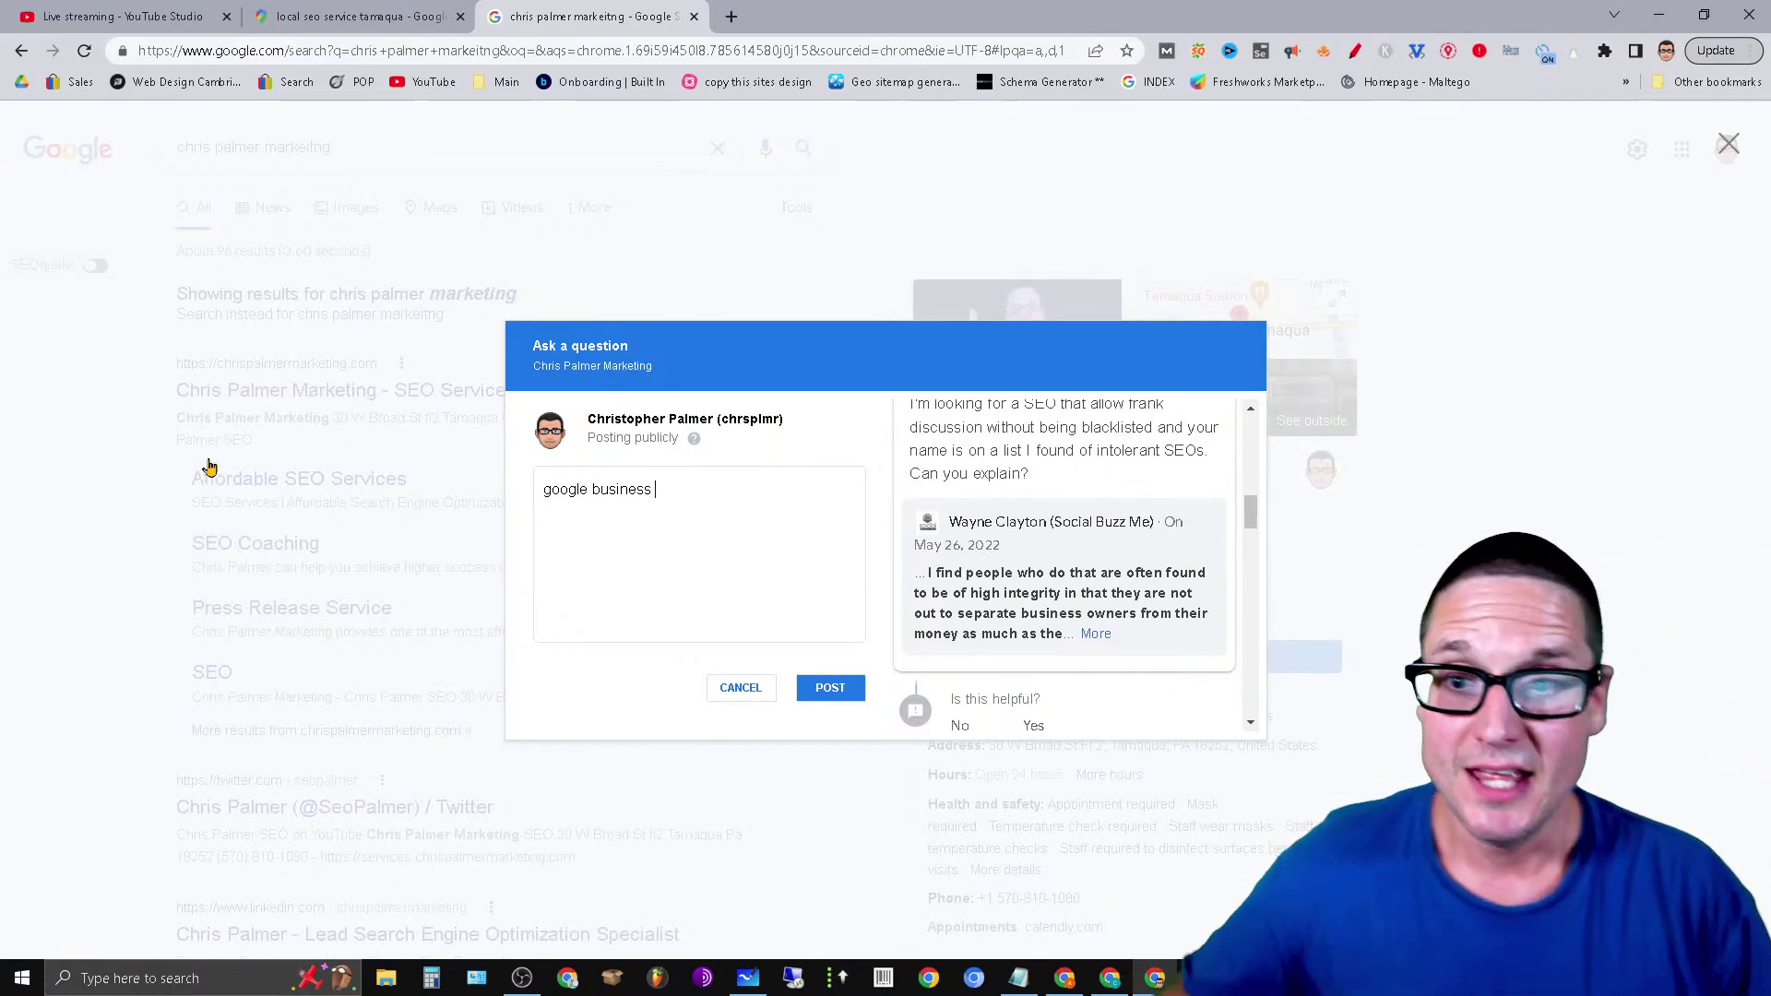
{"action": "left_click", "coordinate": [927, 195]}
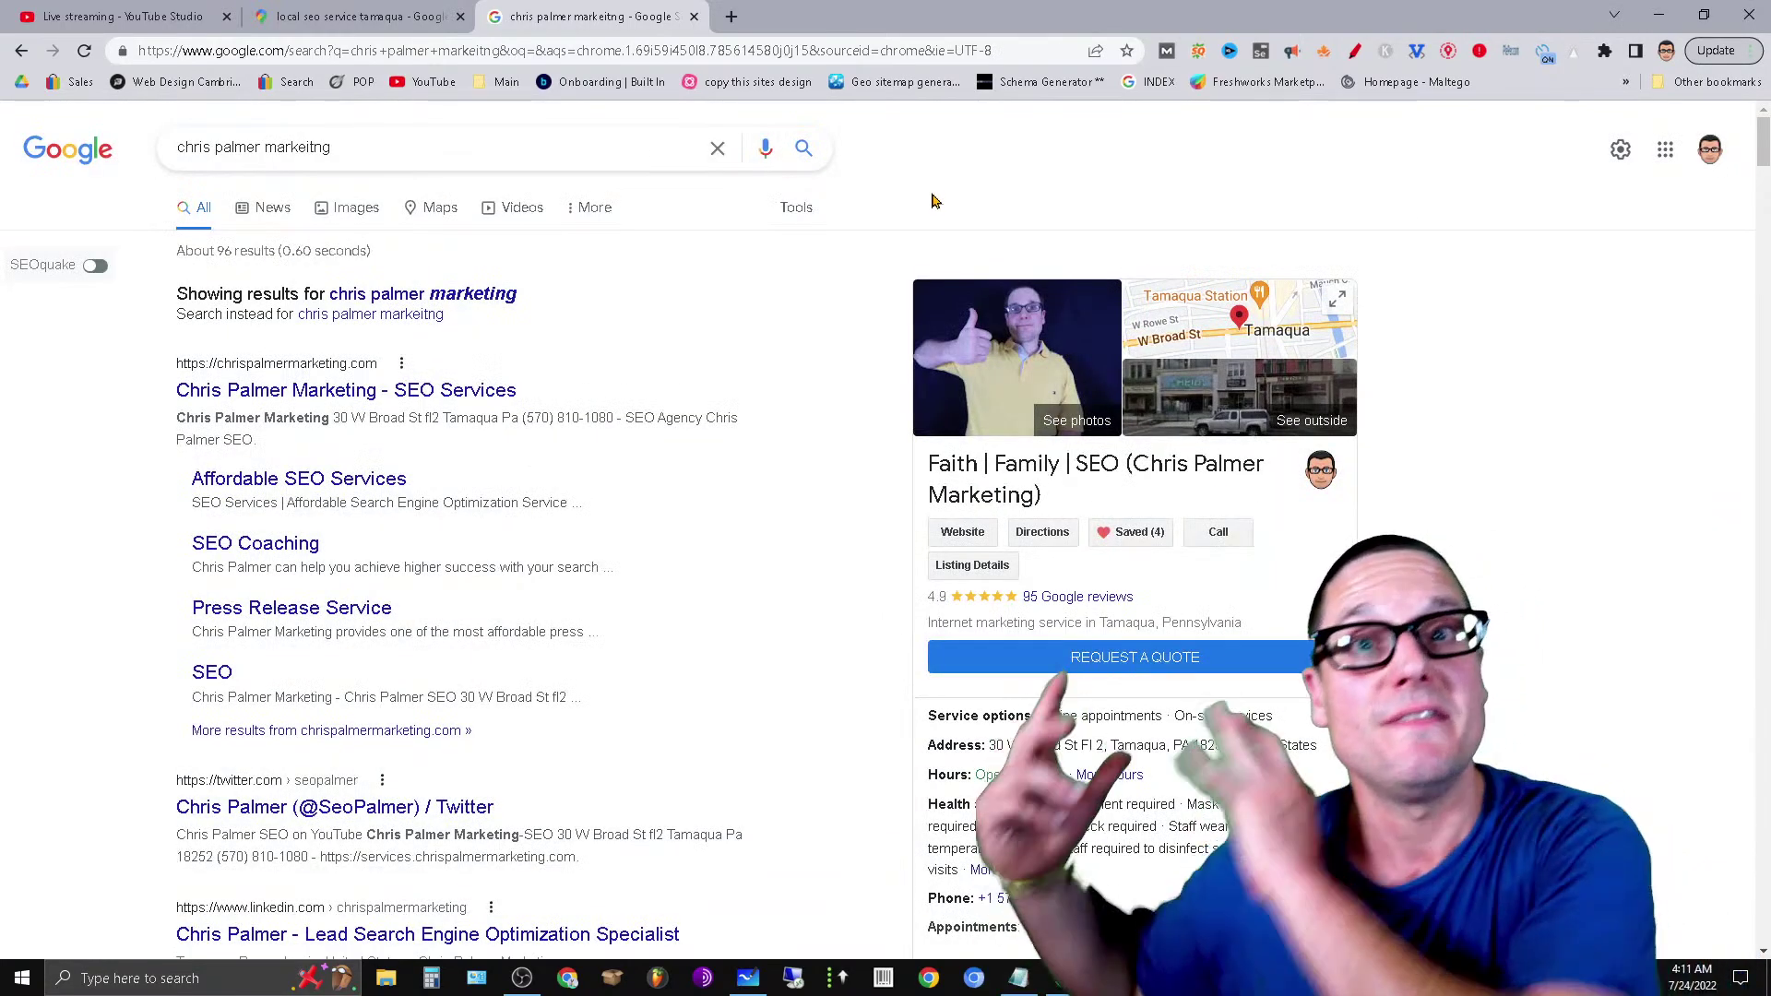